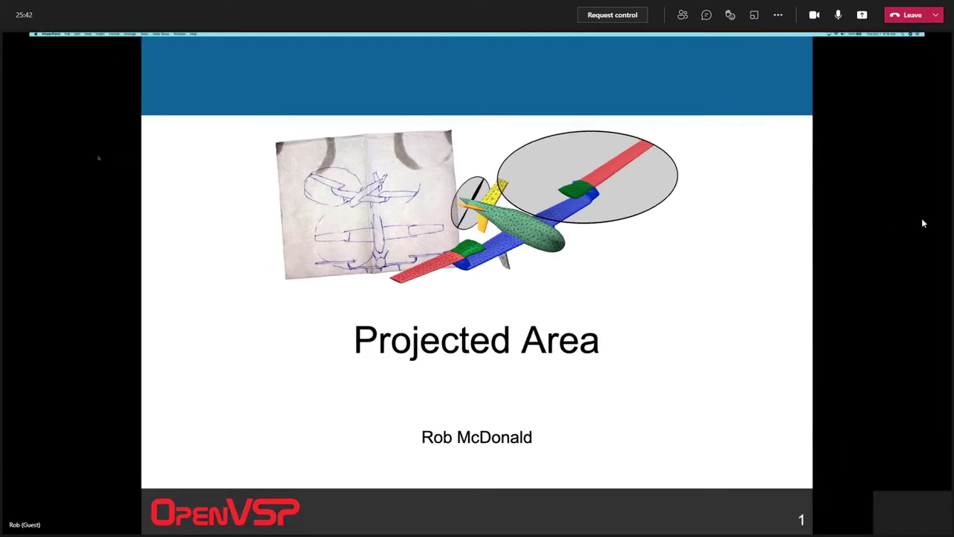
Turn off the meeting camera and temporarily mute the microphone.
{"action": "left_click", "coordinate": [838, 15]}
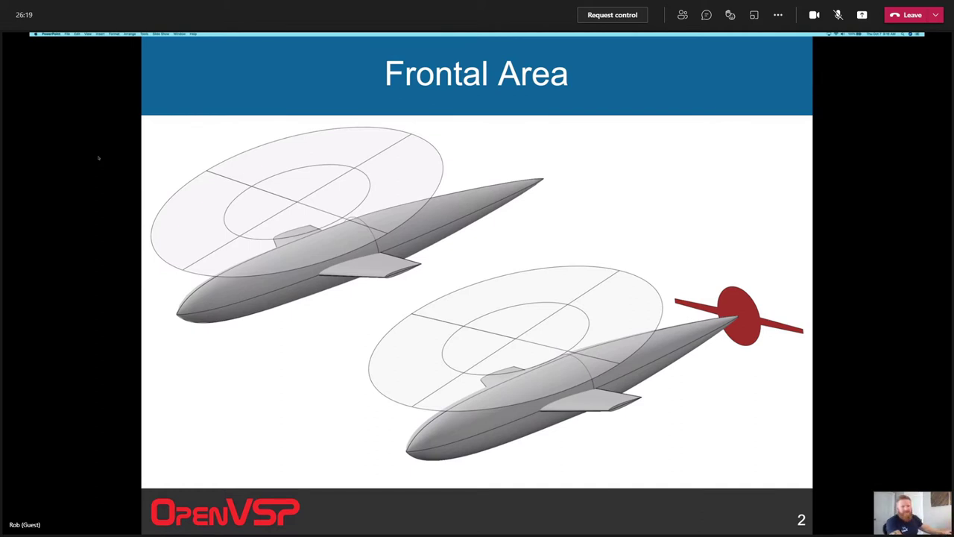
{"action": "left_click", "coordinate": [814, 15]}
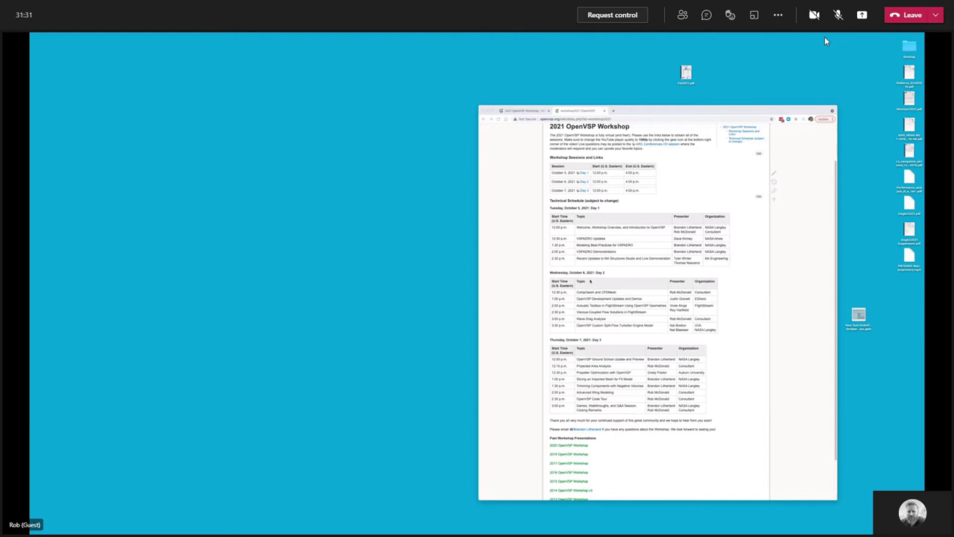
{"action": "left_click", "coordinate": [838, 15]}
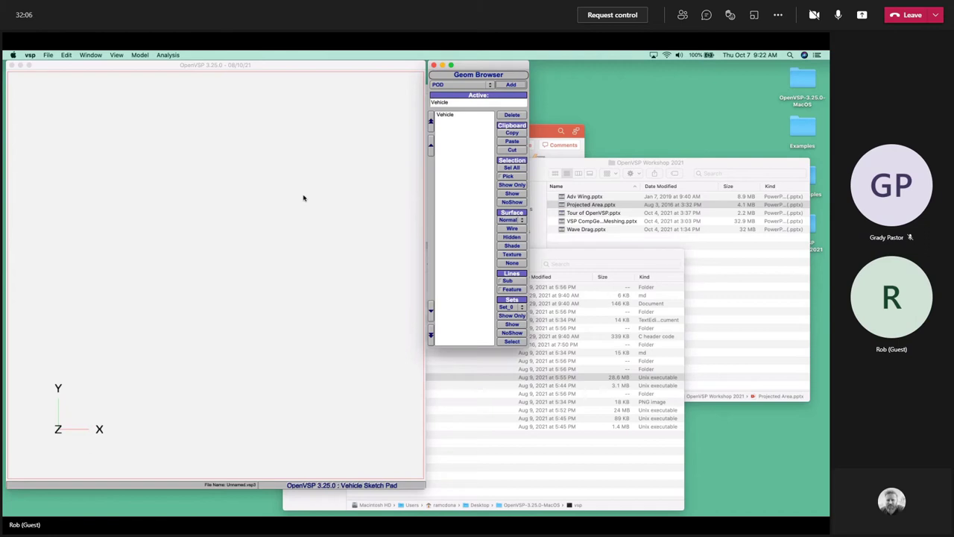
Change the meeting view so the shared screen fills the window without the participant tiles beside it.
{"action": "left_click", "coordinate": [780, 16]}
{"action": "left_click", "coordinate": [802, 223]}
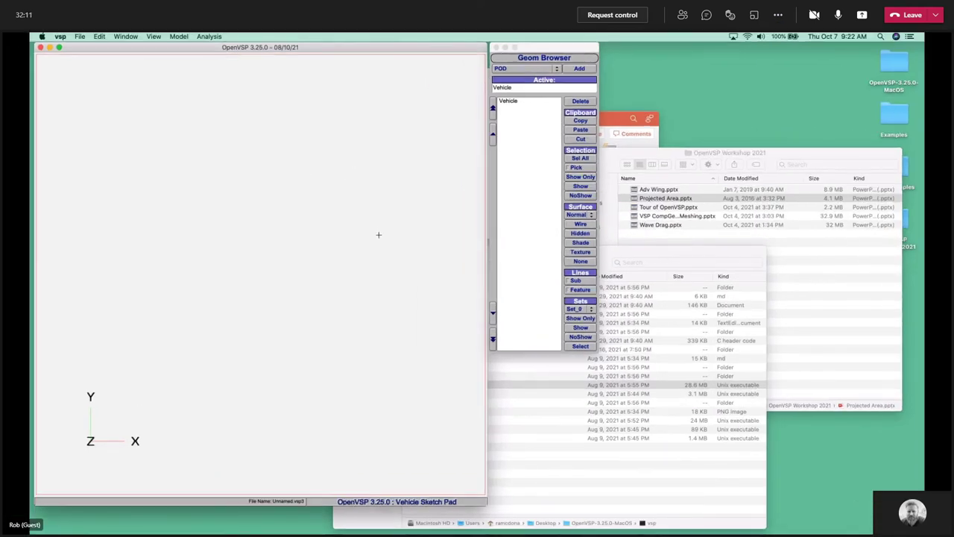
Add a pod to the empty vehicle as the fuselage body.
{"action": "left_click", "coordinate": [584, 69]}
{"action": "left_click", "coordinate": [584, 69]}
{"action": "left_click_drag", "start_coordinate": [335, 308], "coordinate": [314, 236]}
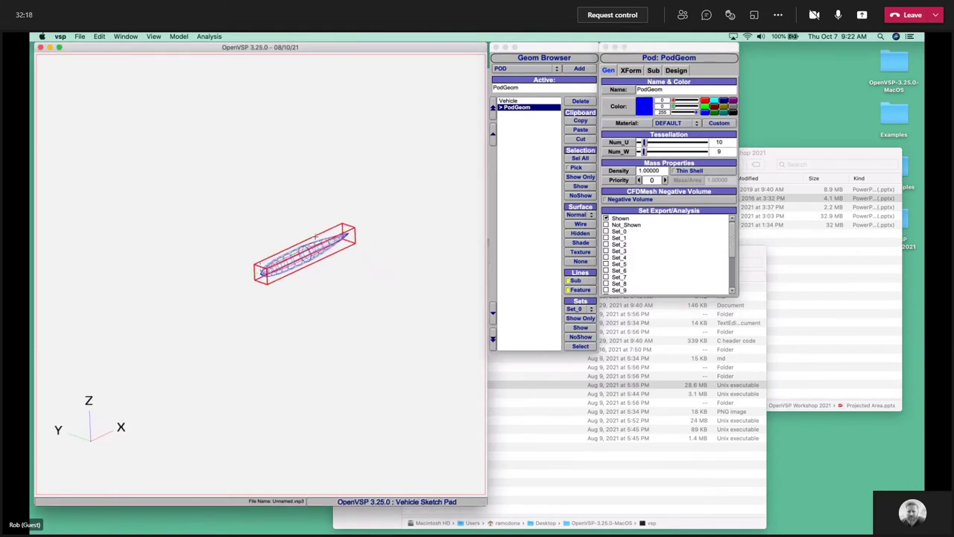
{"action": "scroll", "coordinate": [314, 237], "scroll_direction": "up", "scroll_amount": 2}
{"action": "right_click_drag", "start_coordinate": [380, 207], "coordinate": [314, 236]}
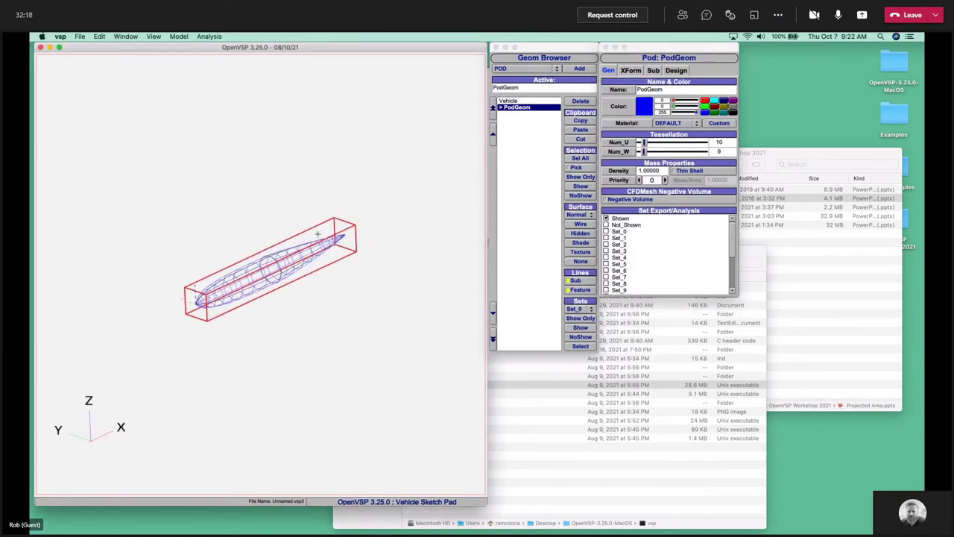
Refine the pod's tessellation to Num_U 51 and Num_W 69, and display its surface shaded.
{"action": "left_click", "coordinate": [673, 143]}
{"action": "left_click", "coordinate": [677, 151]}
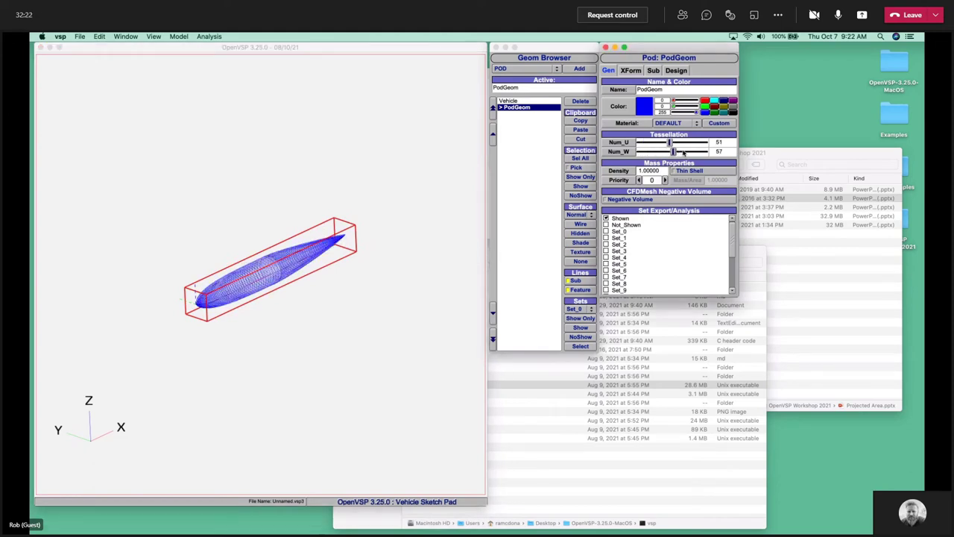
{"action": "left_click", "coordinate": [683, 151]}
{"action": "left_click", "coordinate": [571, 243]}
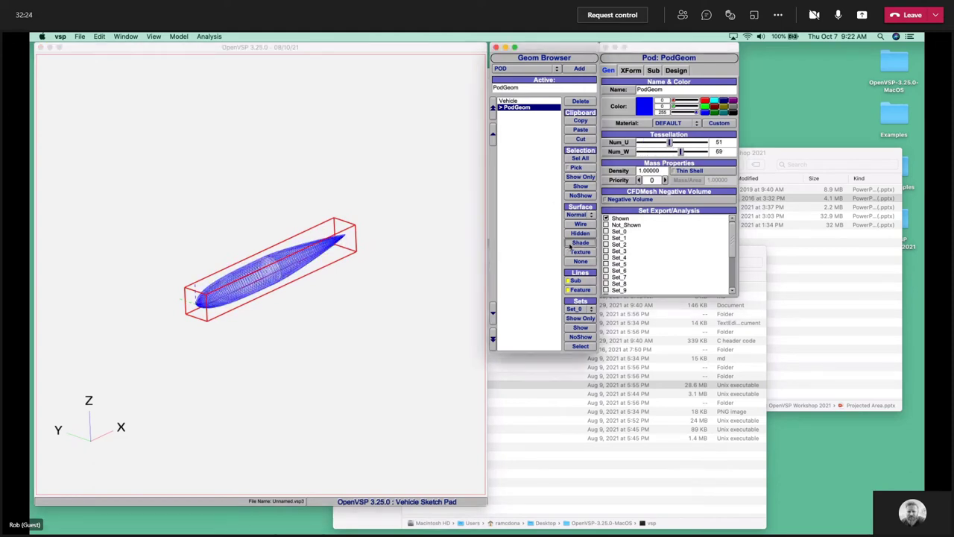
Add a wing as a child of the pod and shift it aft to an X location of about 3.15.
{"action": "left_click", "coordinate": [531, 69]}
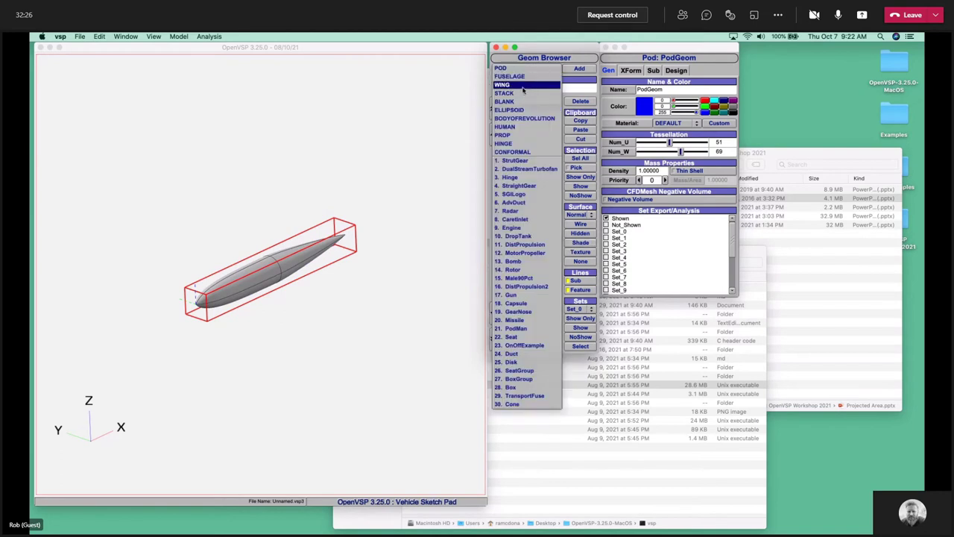
{"action": "left_click", "coordinate": [524, 88]}
{"action": "left_click", "coordinate": [580, 69]}
{"action": "left_click", "coordinate": [651, 70]}
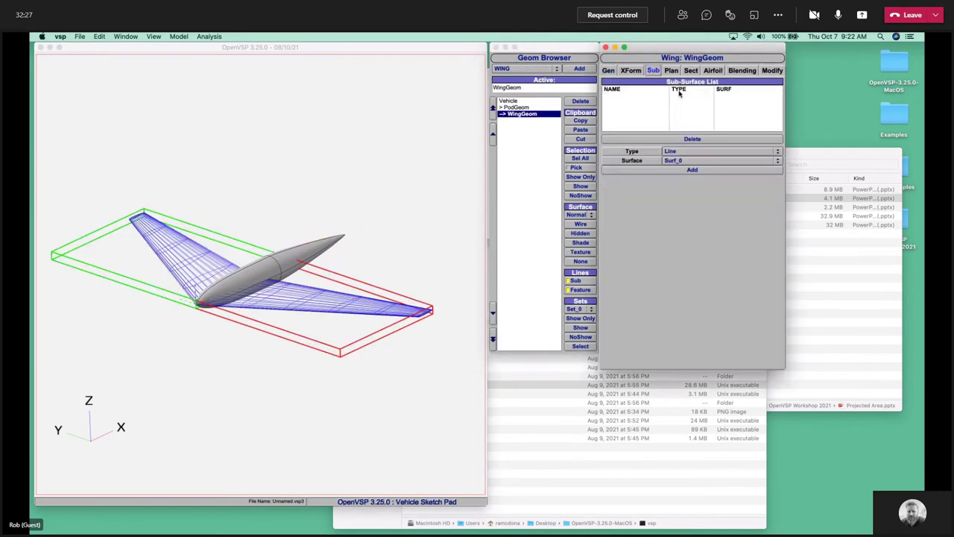
{"action": "left_click", "coordinate": [634, 70]}
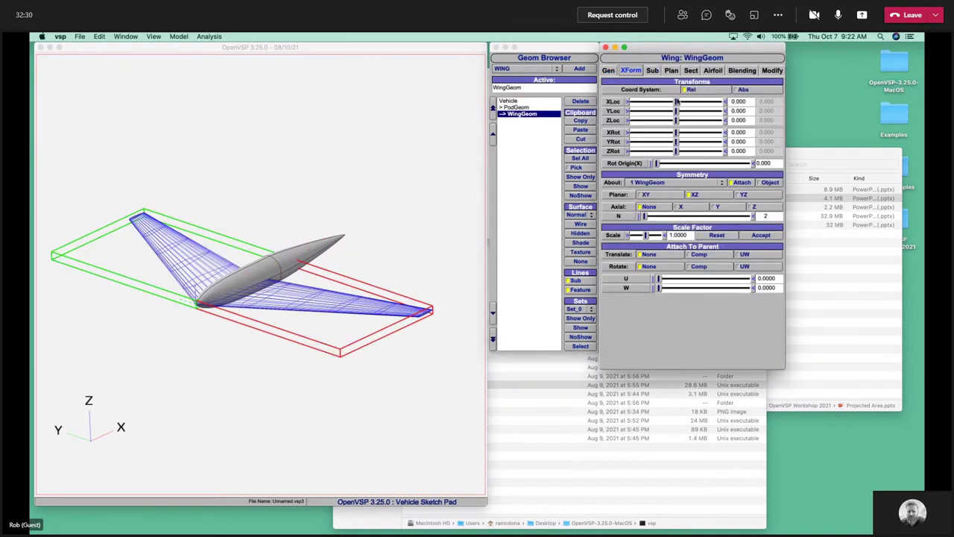
{"action": "left_click_drag", "start_coordinate": [677, 101], "coordinate": [690, 101]}
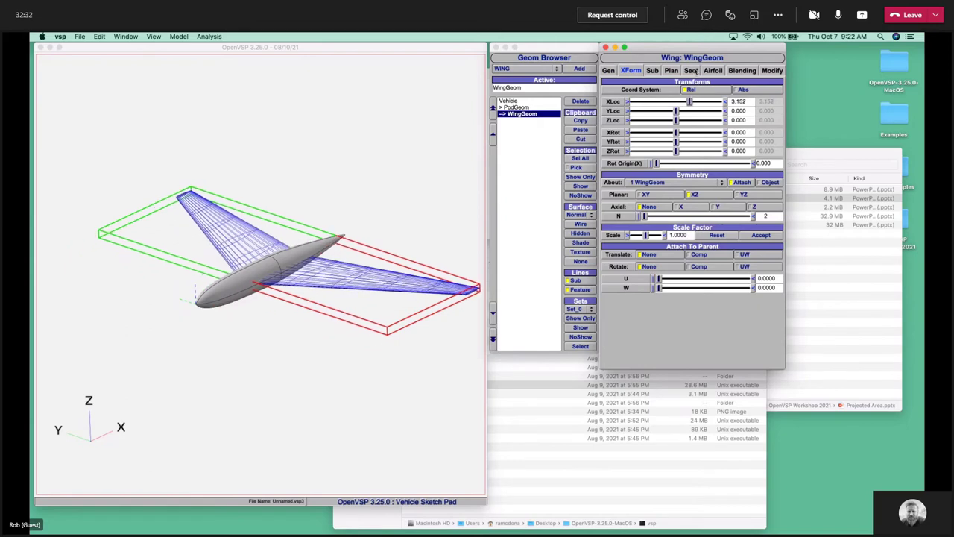
Shrink the wing to a span of about 4.77 and a chord of about 1.87, and display it shaded.
{"action": "left_click", "coordinate": [692, 70]}
{"action": "left_click", "coordinate": [664, 70]}
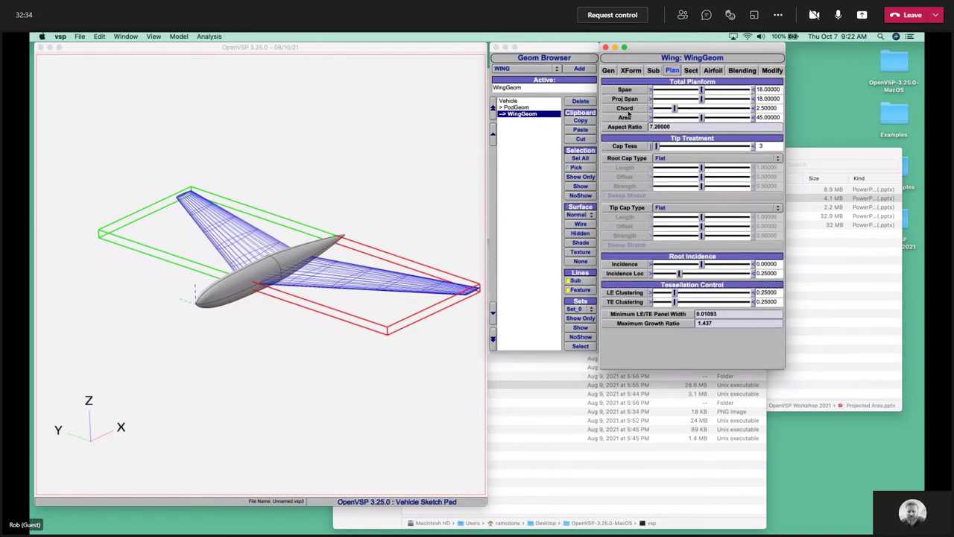
{"action": "left_click_drag", "start_coordinate": [701, 118], "coordinate": [670, 110]}
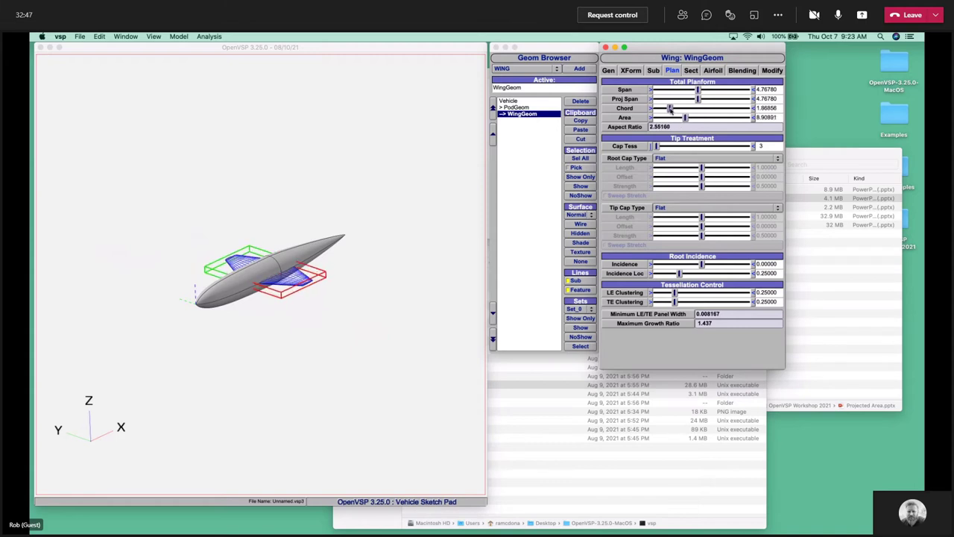
{"action": "left_click", "coordinate": [579, 243]}
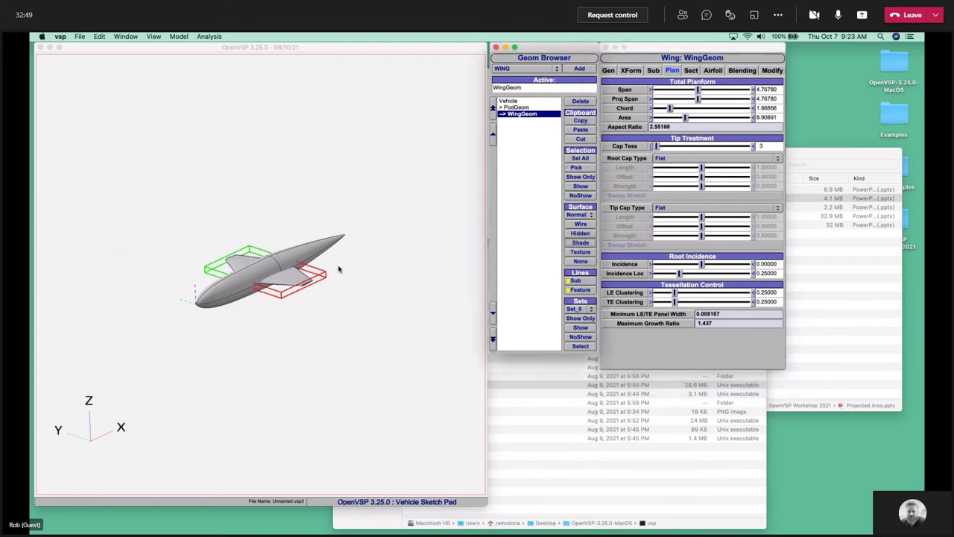
{"action": "mouse_move", "coordinate": [336, 269]}
{"action": "left_mouse_down"}
{"action": "mouse_move", "coordinate": [338, 304]}
{"action": "mouse_move", "coordinate": [355, 235]}
{"action": "left_mouse_up"}
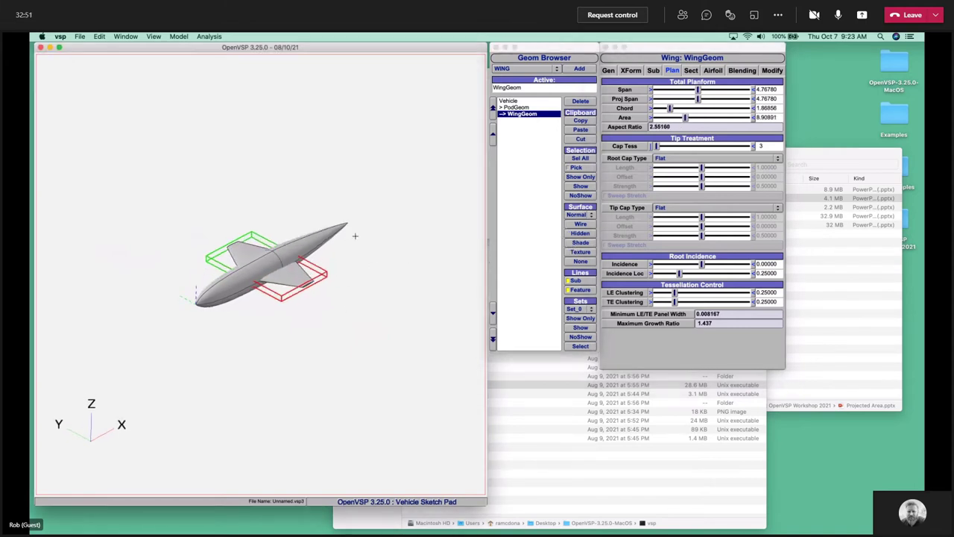
{"action": "left_click", "coordinate": [519, 151]}
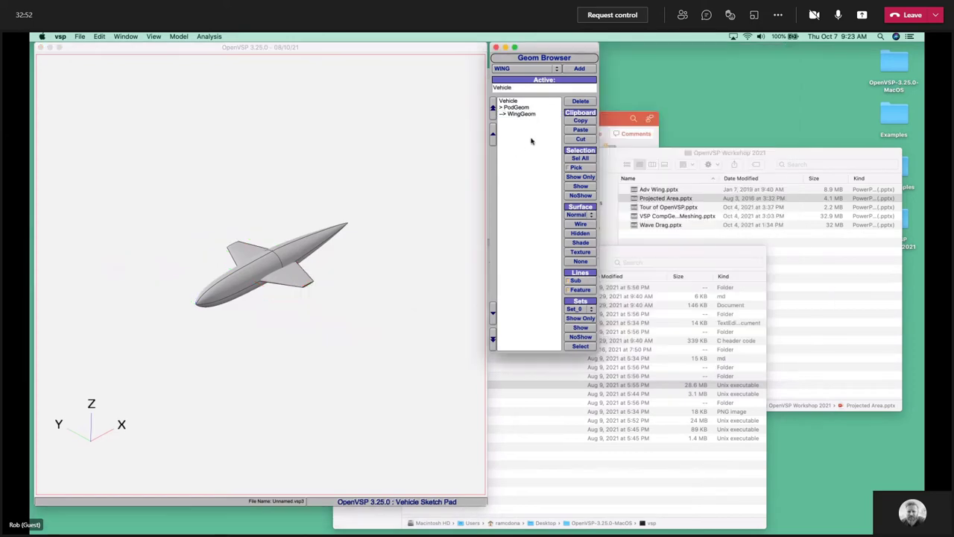
Add a propeller to the vehicle and set its Prop Mode to Disk.
{"action": "left_click", "coordinate": [516, 68]}
{"action": "left_click", "coordinate": [522, 115]}
{"action": "left_click", "coordinate": [581, 69]}
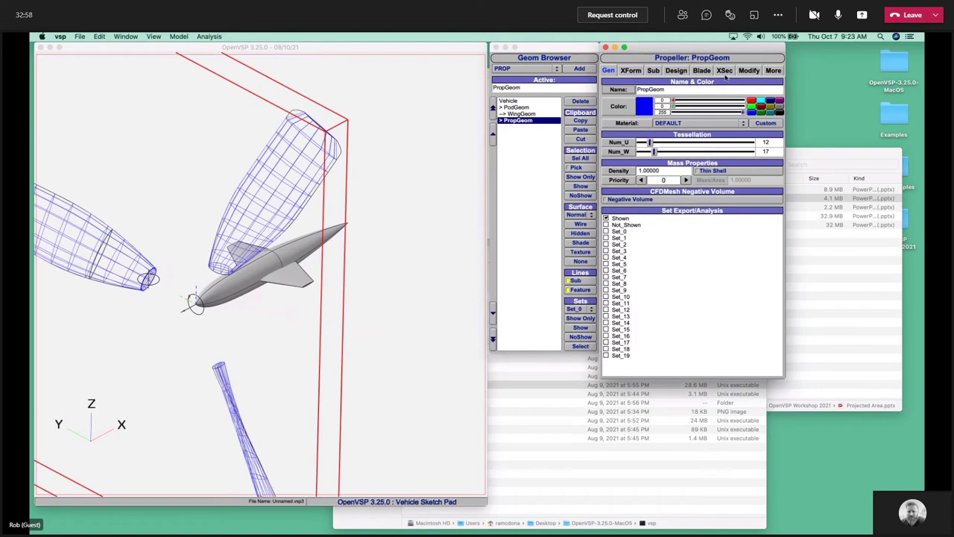
{"action": "left_click", "coordinate": [676, 71]}
{"action": "left_click", "coordinate": [680, 90]}
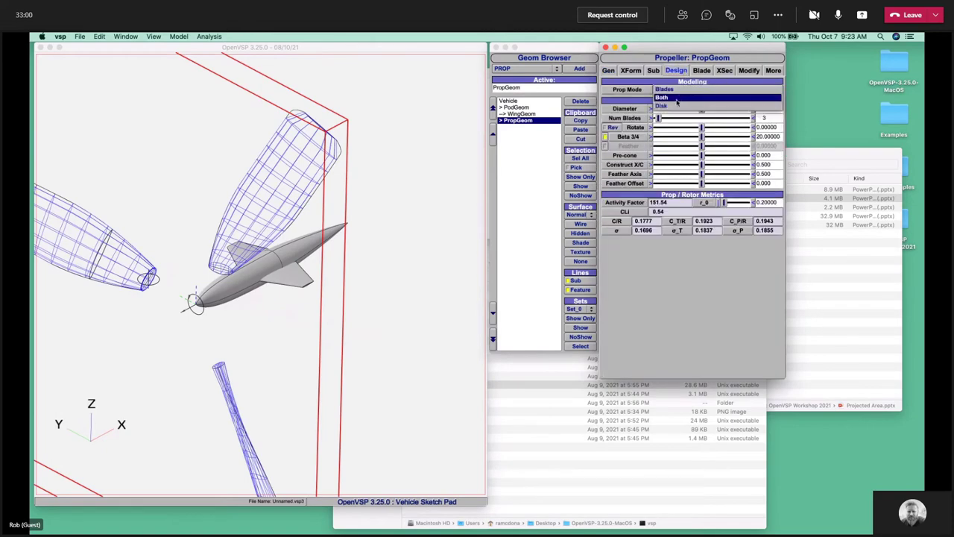
{"action": "left_click", "coordinate": [676, 106]}
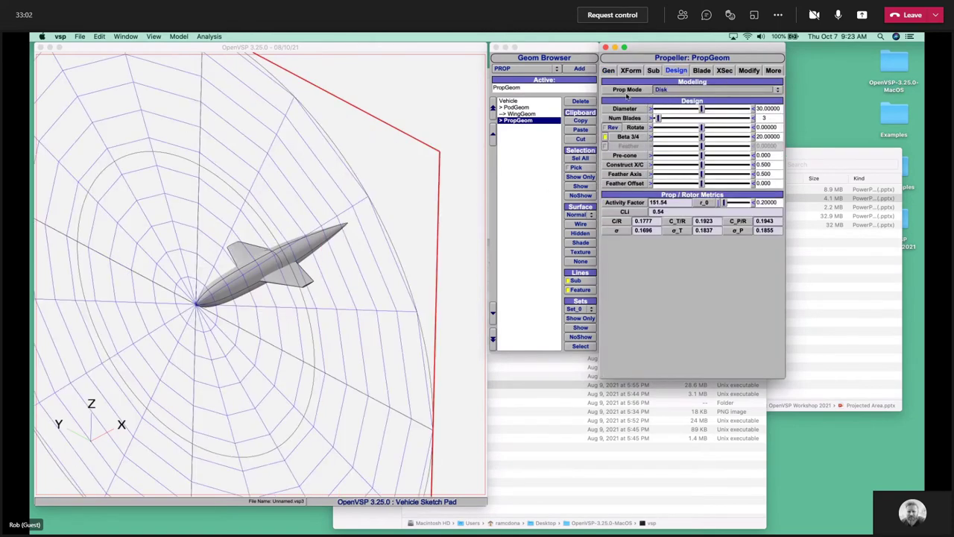
Set the propeller disk's diameter to 5.
{"action": "left_click", "coordinate": [702, 70]}
{"action": "left_click", "coordinate": [682, 73]}
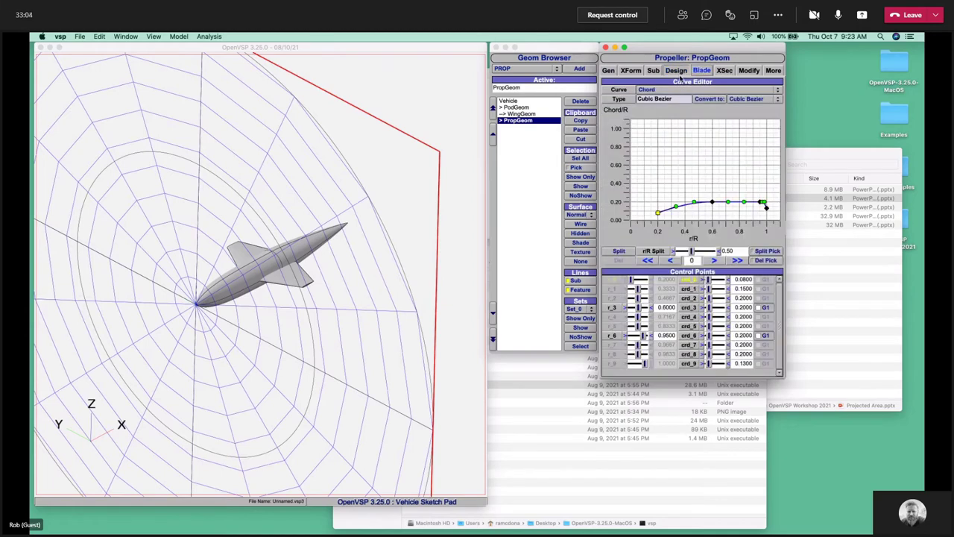
{"action": "double_click", "coordinate": [766, 108]}
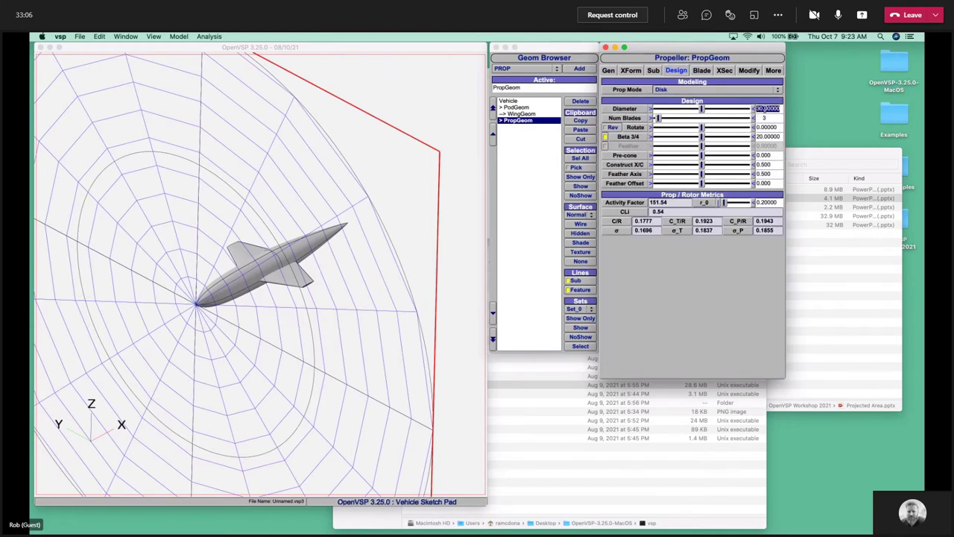
{"action": "type", "text": "5"}
{"action": "key", "text": "Return"}
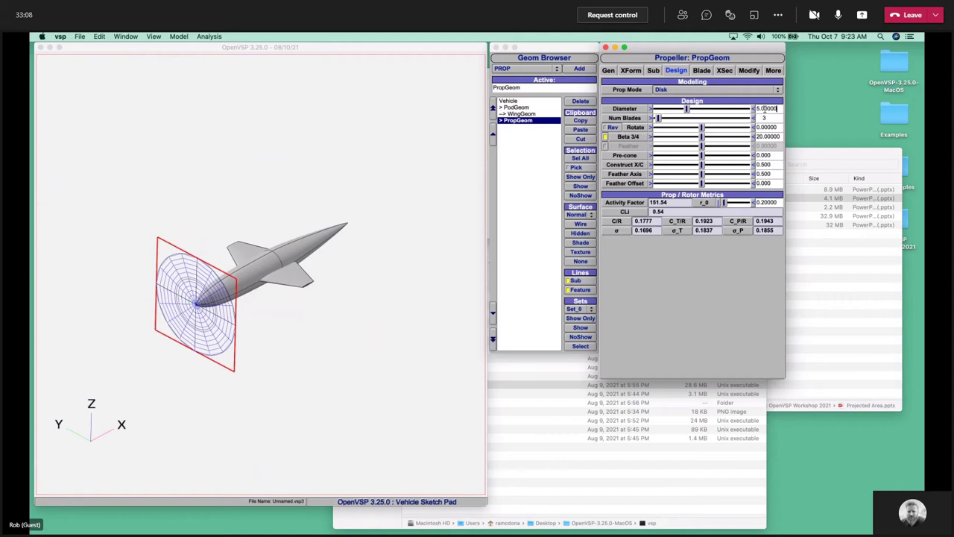
Rotate the propeller disk 75 degrees about its Y axis.
{"action": "left_click", "coordinate": [631, 71]}
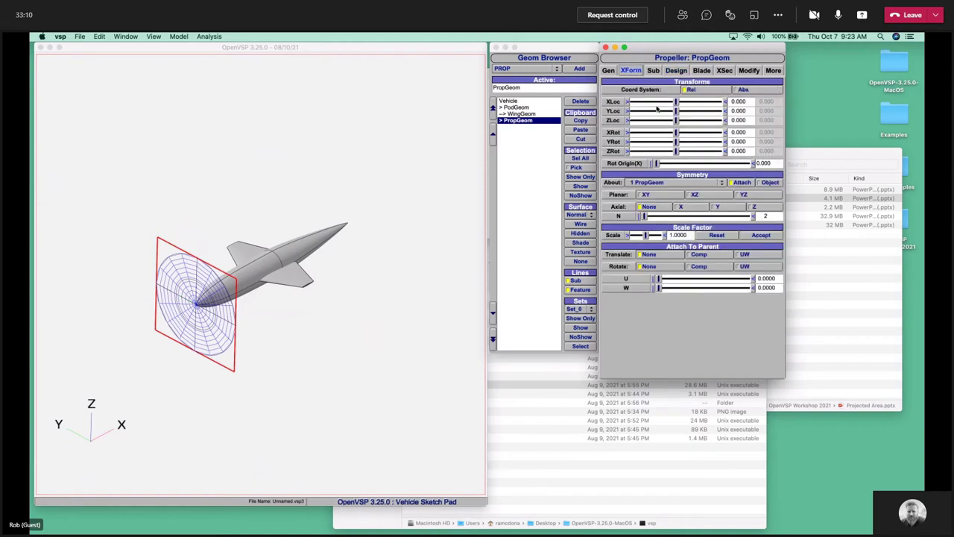
{"action": "double_click", "coordinate": [738, 142]}
{"action": "type", "text": "75"}
{"action": "key", "text": "Return"}
Move the propeller disk to an X location of about 4.57 and set its Y location to 0.
{"action": "mouse_move", "coordinate": [317, 358]}
{"action": "left_mouse_down"}
{"action": "mouse_move", "coordinate": [167, 221]}
{"action": "mouse_move", "coordinate": [157, 221]}
{"action": "mouse_move", "coordinate": [116, 322]}
{"action": "left_mouse_up"}
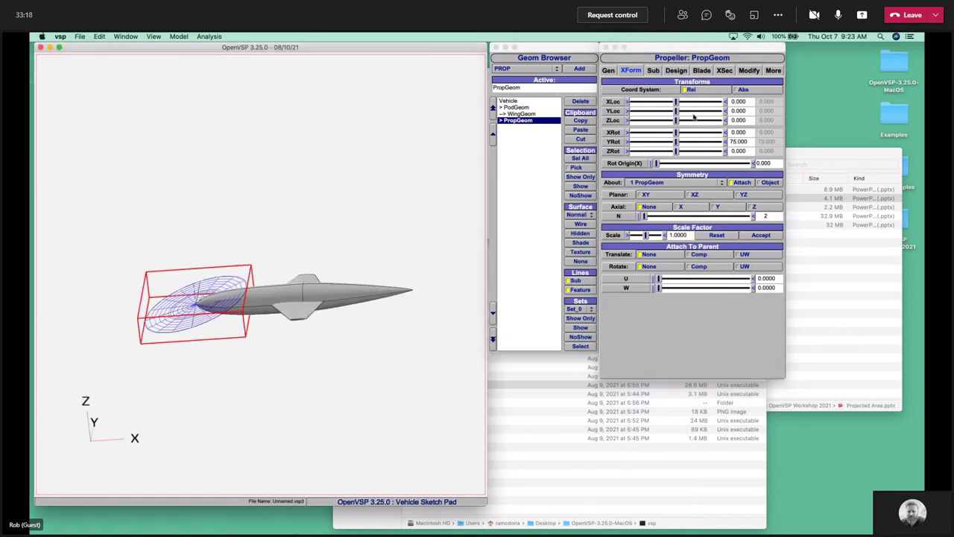
{"action": "left_click_drag", "start_coordinate": [677, 102], "coordinate": [699, 112]}
{"action": "left_click_drag", "start_coordinate": [367, 305], "coordinate": [328, 223]}
{"action": "double_click", "coordinate": [745, 111]}
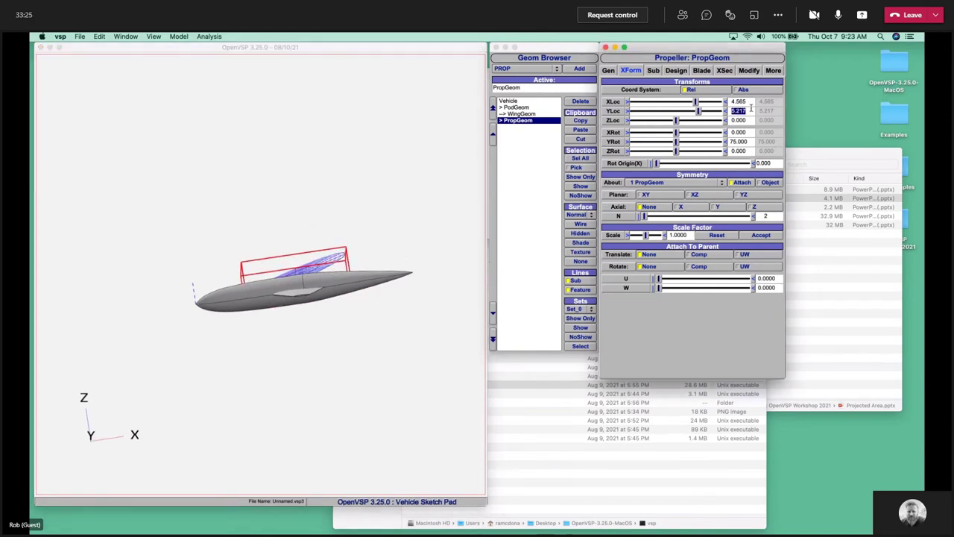
{"action": "type", "text": "0"}
{"action": "key", "text": "Return"}
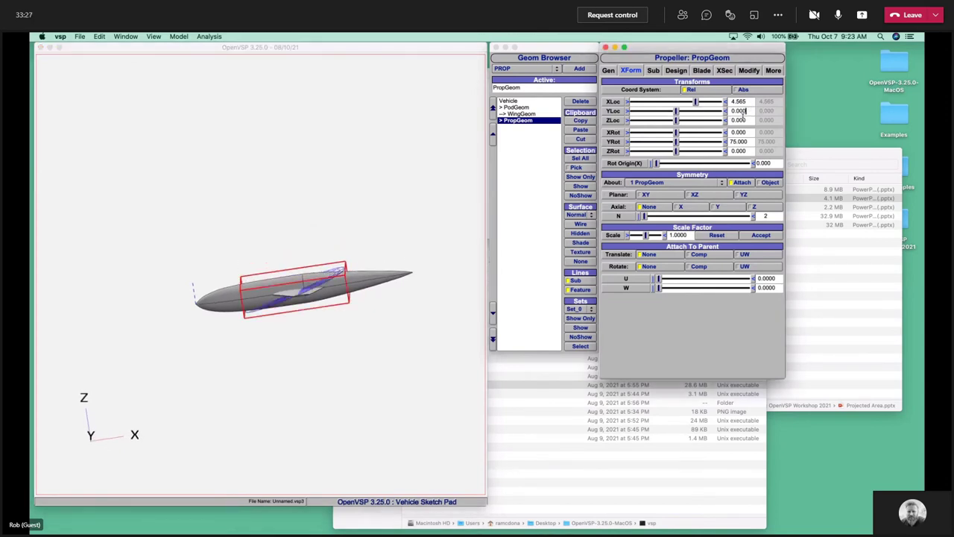
Raise the propeller disk above the pod, trying a Z location of 3 and settling on about 1.74.
{"action": "double_click", "coordinate": [744, 120]}
{"action": "type", "text": "3"}
{"action": "key", "text": "Return"}
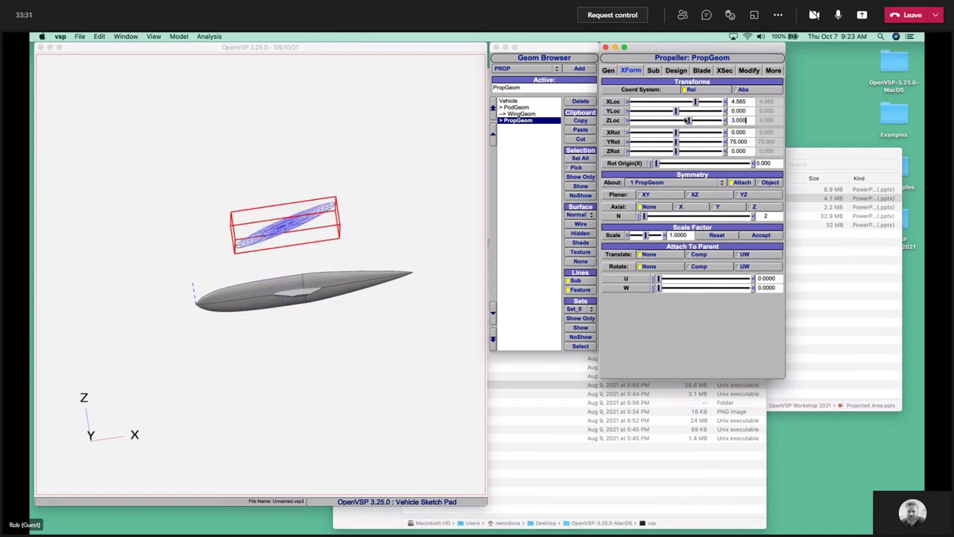
{"action": "left_click_drag", "start_coordinate": [688, 120], "coordinate": [684, 120]}
Display the propeller disk shaded and increase its Num_U and Num_W tessellation for a smoother outline.
{"action": "left_click_drag", "start_coordinate": [246, 222], "coordinate": [377, 460]}
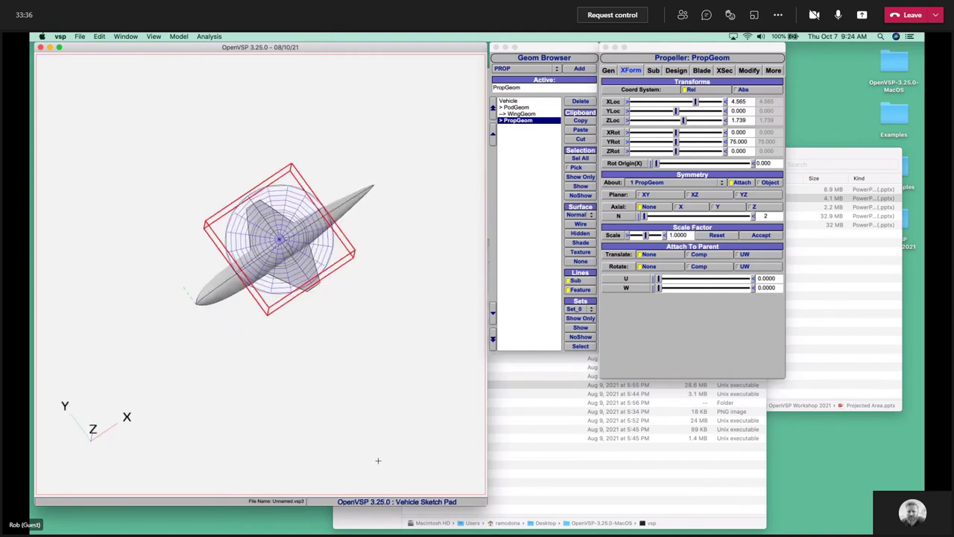
{"action": "left_click", "coordinate": [579, 243]}
{"action": "left_click", "coordinate": [609, 70]}
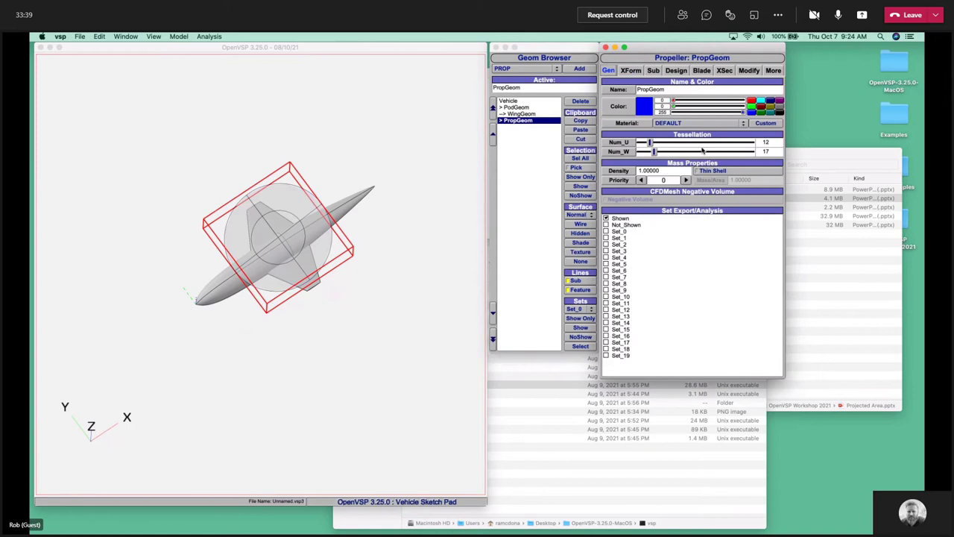
{"action": "left_click", "coordinate": [666, 141]}
{"action": "left_click", "coordinate": [670, 151]}
{"action": "left_click_drag", "start_coordinate": [251, 335], "coordinate": [267, 255]}
{"action": "left_click", "coordinate": [532, 191]}
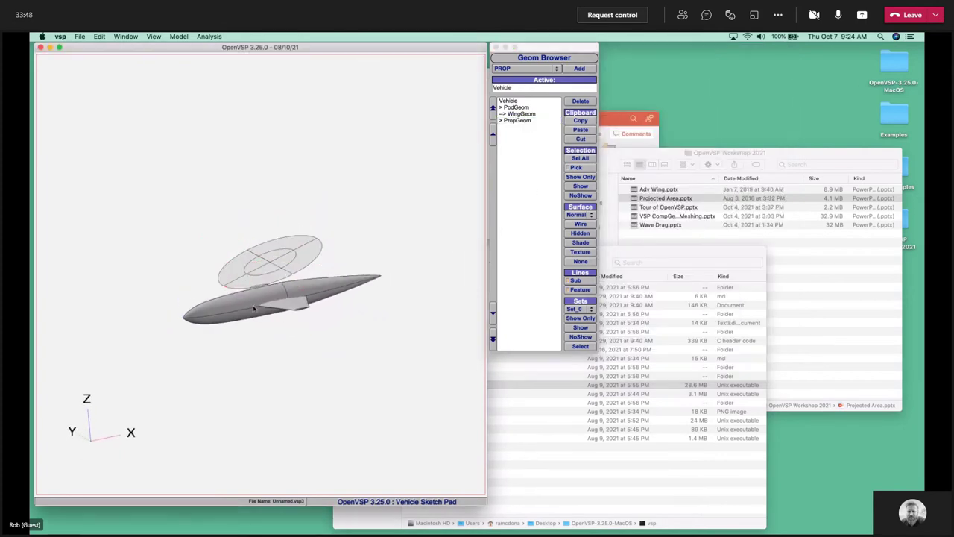
Increase the wing's span to about 6.67 so its tips extend beyond the rotor disk.
{"action": "left_click_drag", "start_coordinate": [253, 308], "coordinate": [337, 462]}
{"action": "left_click", "coordinate": [521, 113]}
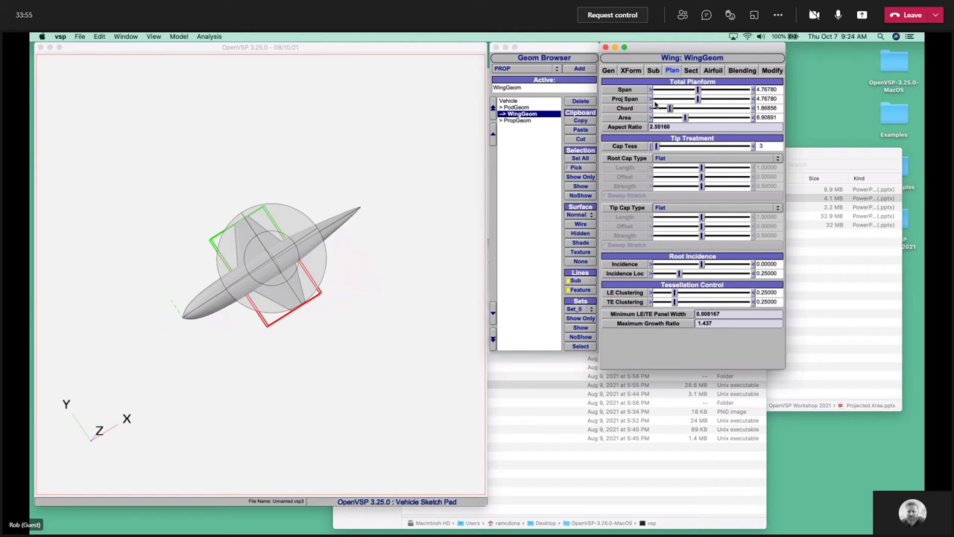
{"action": "left_click_drag", "start_coordinate": [700, 89], "coordinate": [714, 93]}
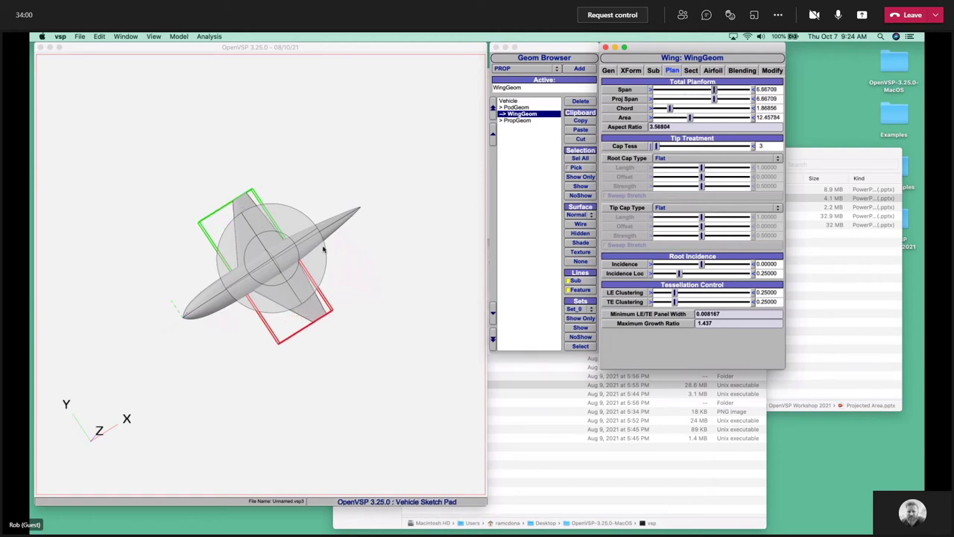
{"action": "left_click_drag", "start_coordinate": [356, 305], "coordinate": [320, 198]}
{"action": "left_click", "coordinate": [504, 174]}
{"action": "left_click_drag", "start_coordinate": [324, 285], "coordinate": [190, 150]}
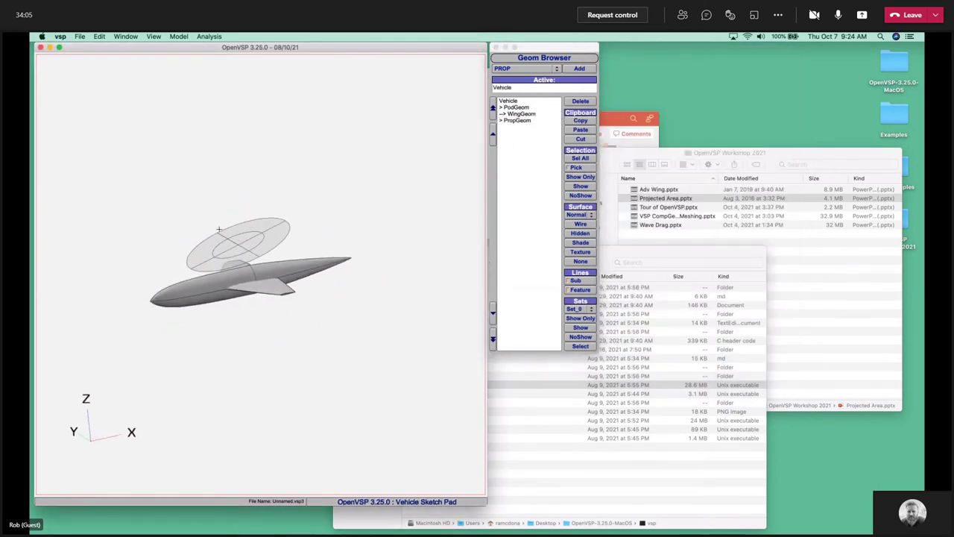
Rename Set_0 to Helicopter in the Set Editor and add WingGeom and PodGeom to it.
{"action": "left_click", "coordinate": [175, 36]}
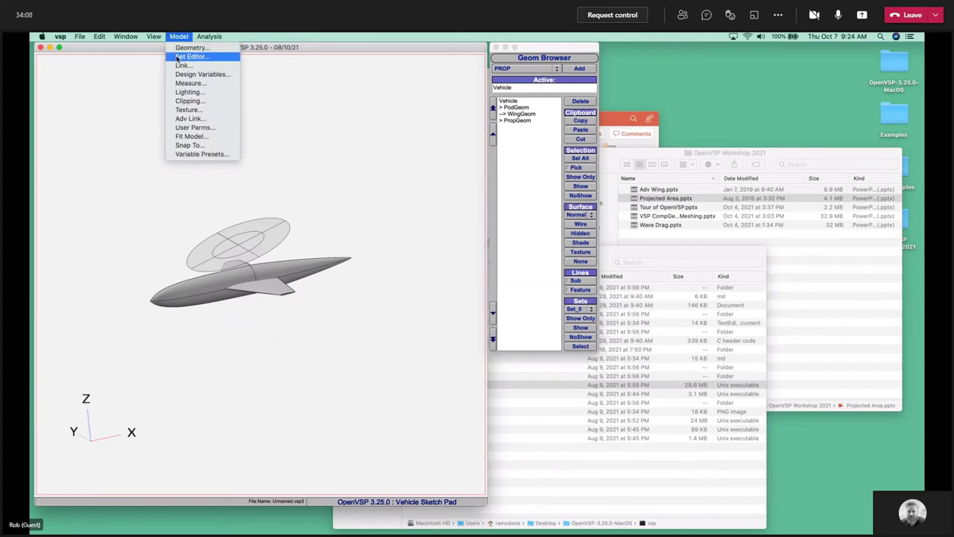
{"action": "left_click", "coordinate": [181, 59]}
{"action": "left_click", "coordinate": [435, 179]}
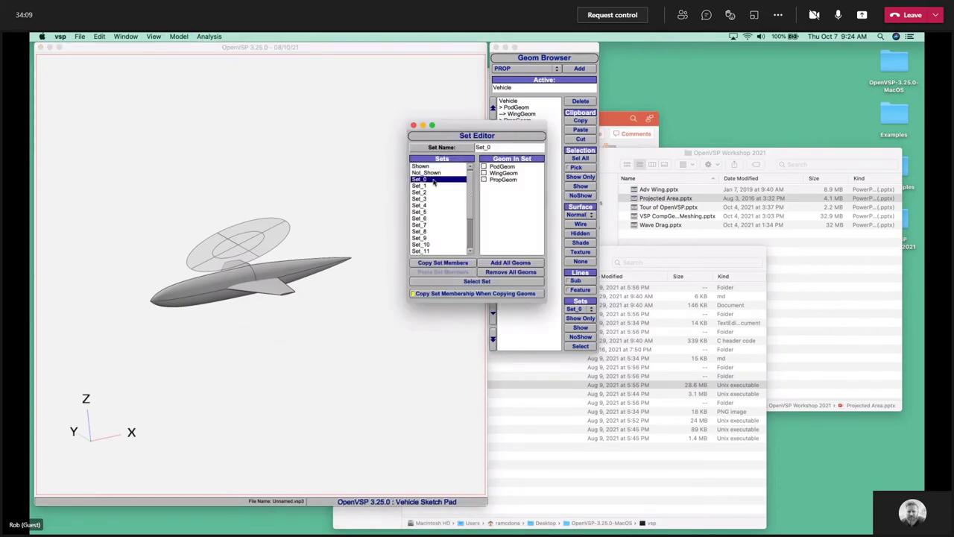
{"action": "double_click", "coordinate": [497, 147]}
{"action": "type", "text": "Helicopter"}
{"action": "key", "text": "Return"}
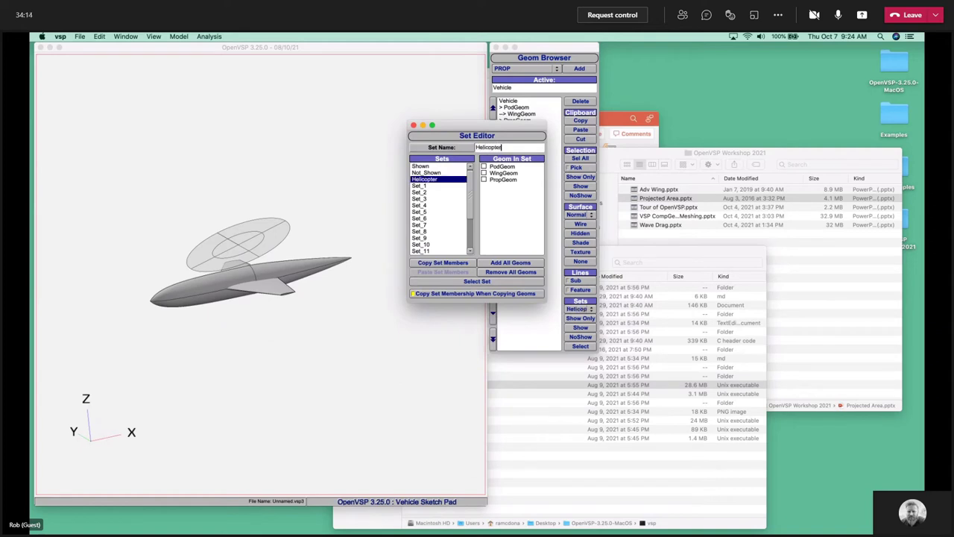
{"action": "left_click", "coordinate": [484, 172]}
{"action": "left_click", "coordinate": [483, 165]}
Rename Set_1 to Rotor, add PropGeom to it, and close the Set Editor.
{"action": "left_click", "coordinate": [433, 186]}
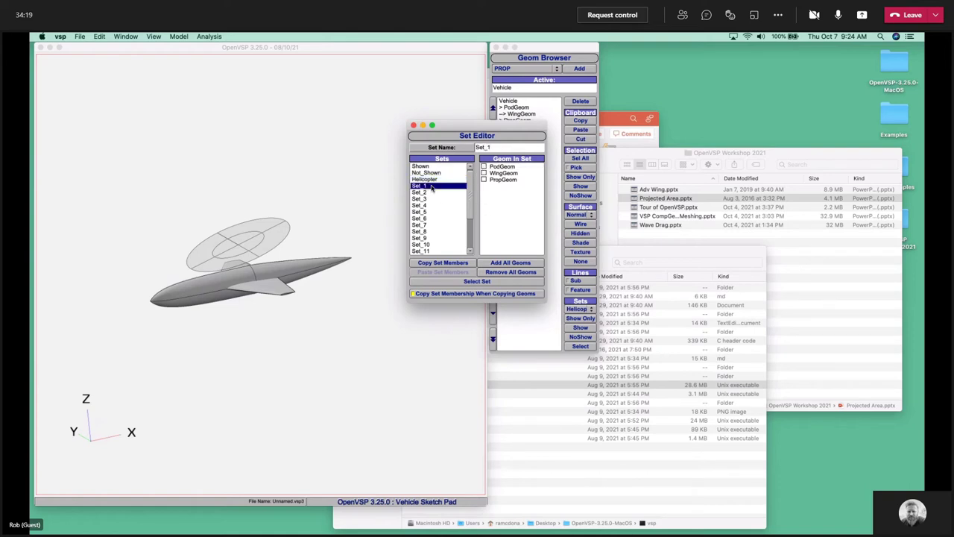
{"action": "double_click", "coordinate": [501, 147]}
{"action": "type", "text": "Rotor"}
{"action": "key", "text": "Return"}
{"action": "left_click", "coordinate": [484, 180]}
{"action": "left_click", "coordinate": [414, 125]}
Check the set memberships of the wing, pod and propeller in their general properties.
{"action": "left_click", "coordinate": [510, 113]}
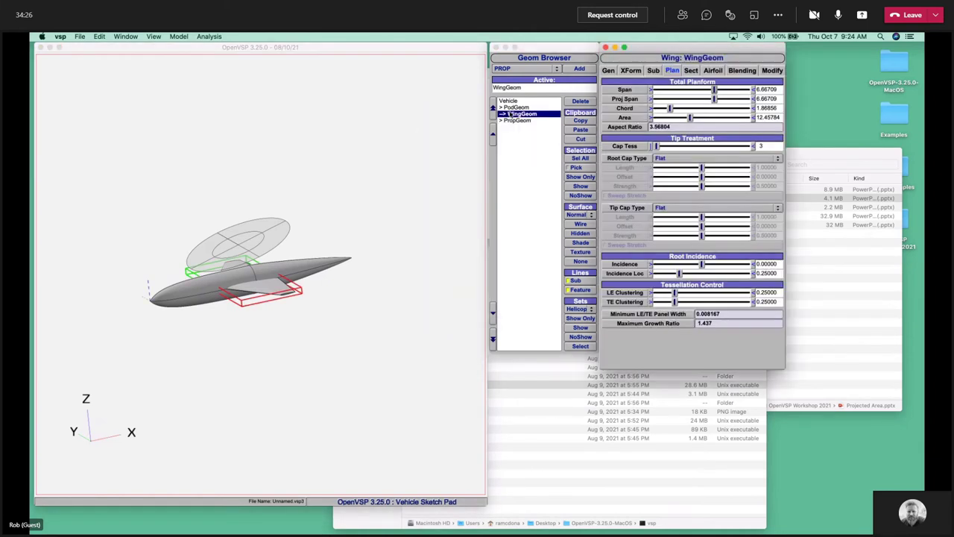
{"action": "left_click", "coordinate": [609, 70]}
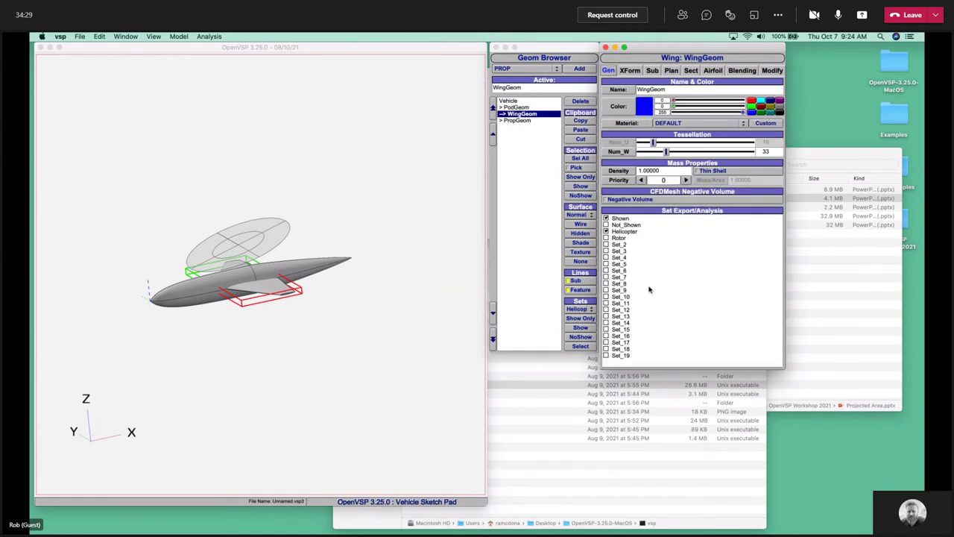
{"action": "left_click", "coordinate": [606, 231]}
{"action": "left_click", "coordinate": [518, 108]}
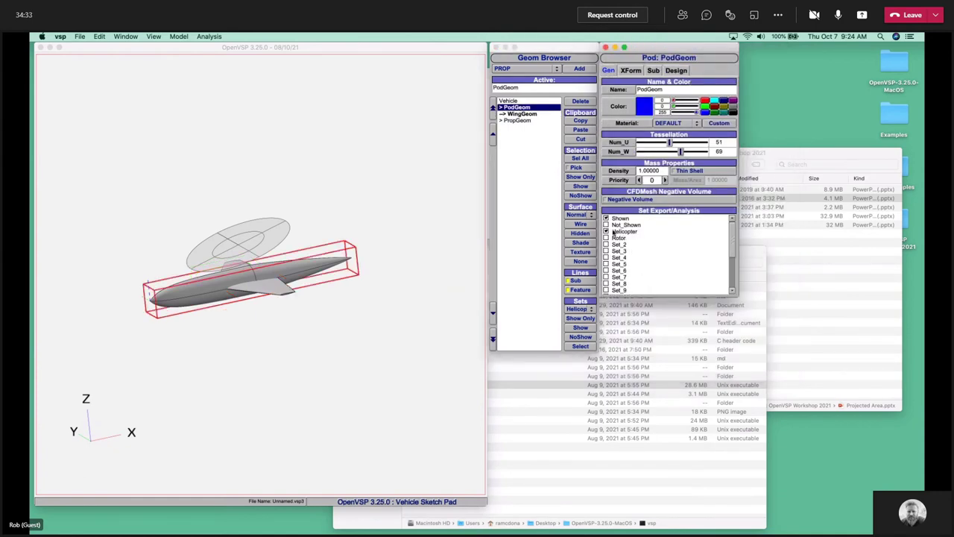
{"action": "left_click", "coordinate": [520, 121]}
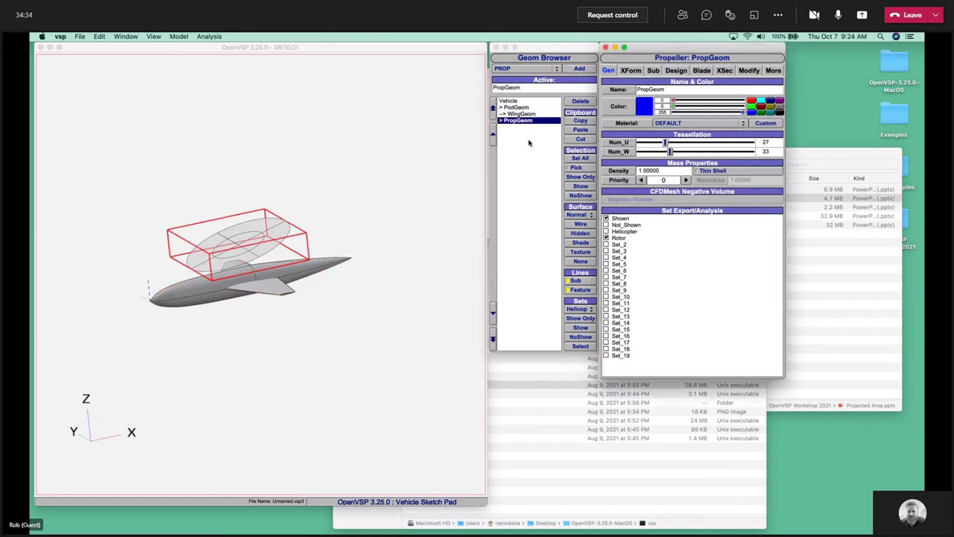
{"action": "left_click", "coordinate": [524, 102]}
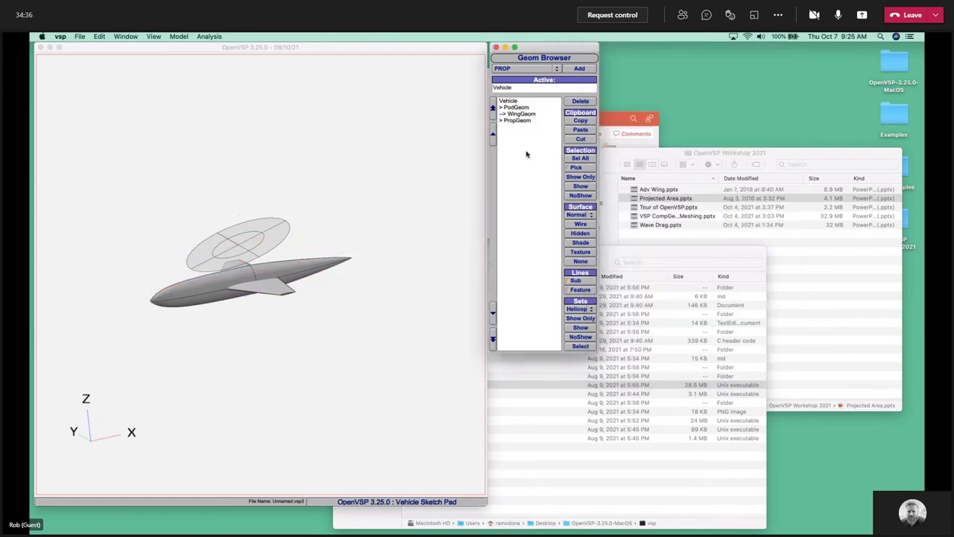
Run a projected area analysis on the Helicopter set along the X direction with no boundary.
{"action": "left_click", "coordinate": [201, 36]}
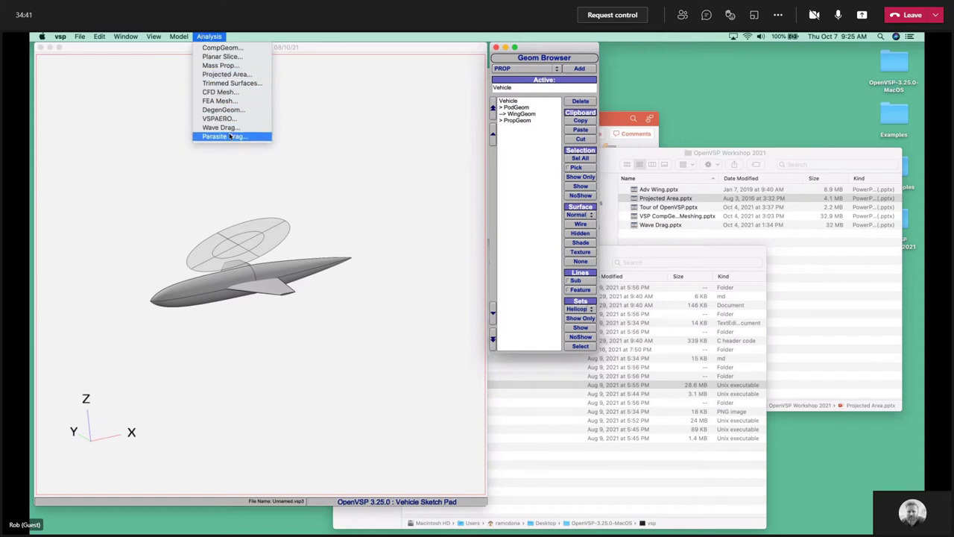
{"action": "left_click", "coordinate": [234, 75]}
{"action": "left_click_drag", "start_coordinate": [468, 125], "coordinate": [572, 187]}
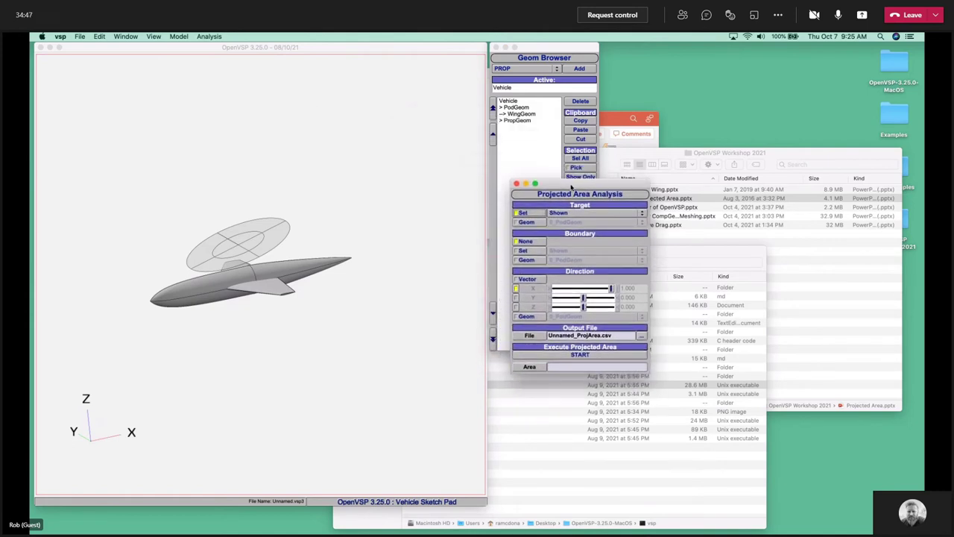
{"action": "left_click", "coordinate": [225, 330]}
{"action": "left_click_drag", "start_coordinate": [225, 330], "coordinate": [295, 314]}
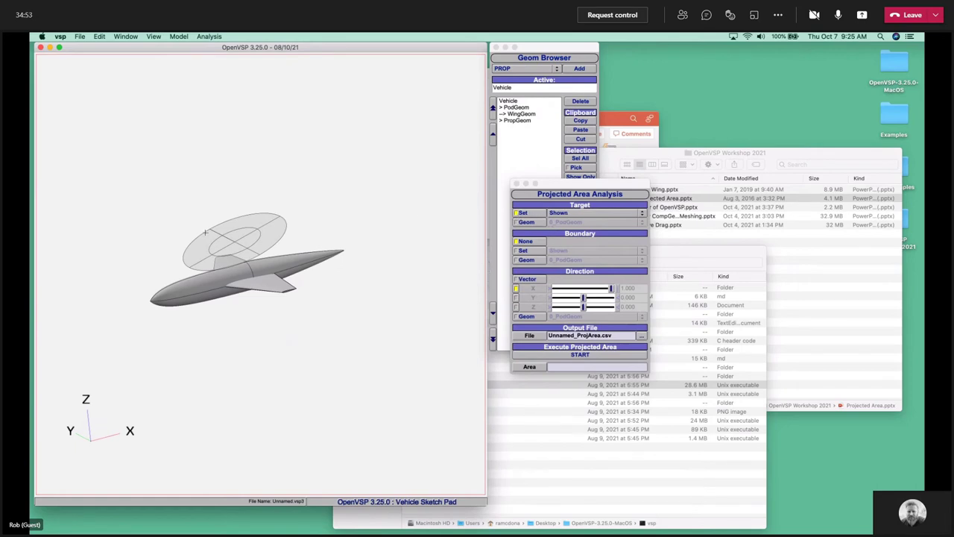
{"action": "left_click_drag", "start_coordinate": [205, 233], "coordinate": [236, 219]}
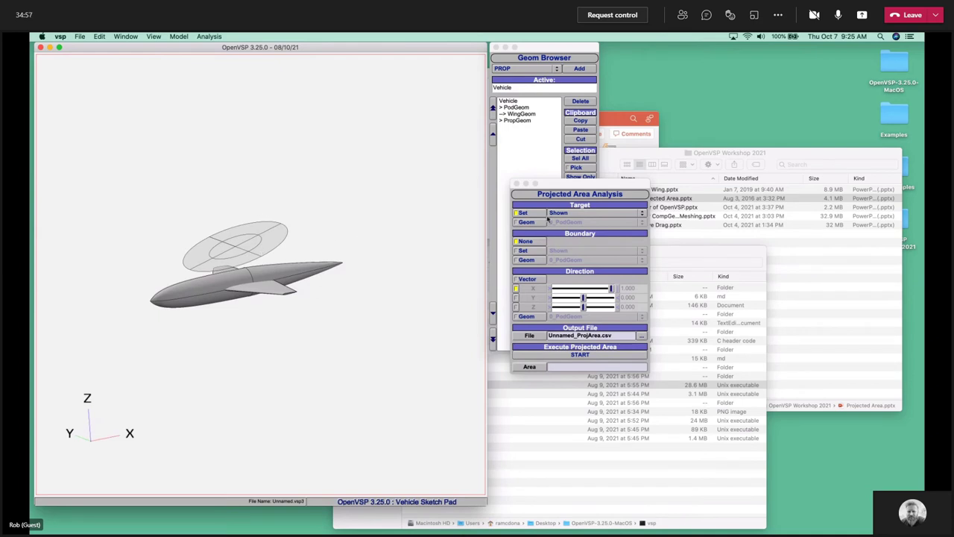
{"action": "left_click", "coordinate": [560, 213]}
{"action": "left_click", "coordinate": [565, 231]}
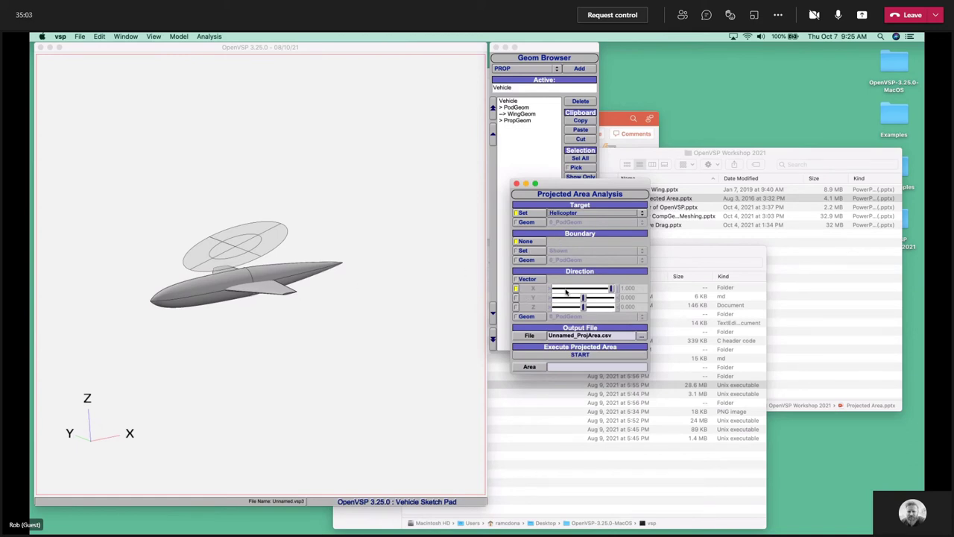
{"action": "left_click", "coordinate": [549, 357]}
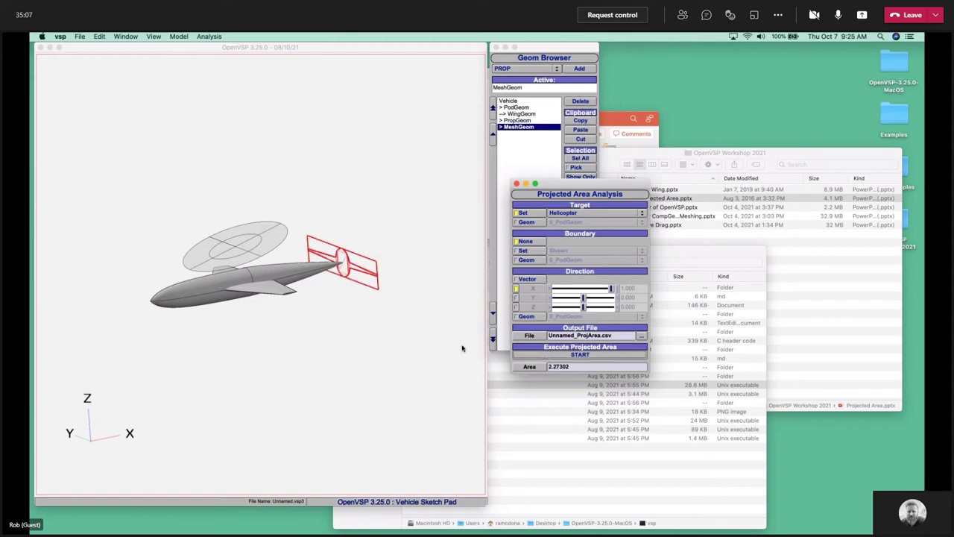
Shade the projected mesh behind the pod's tail and inspect its silhouette up close from several angles.
{"action": "left_click", "coordinate": [365, 270]}
{"action": "scroll", "coordinate": [365, 270], "scroll_direction": "up", "scroll_amount": 8}
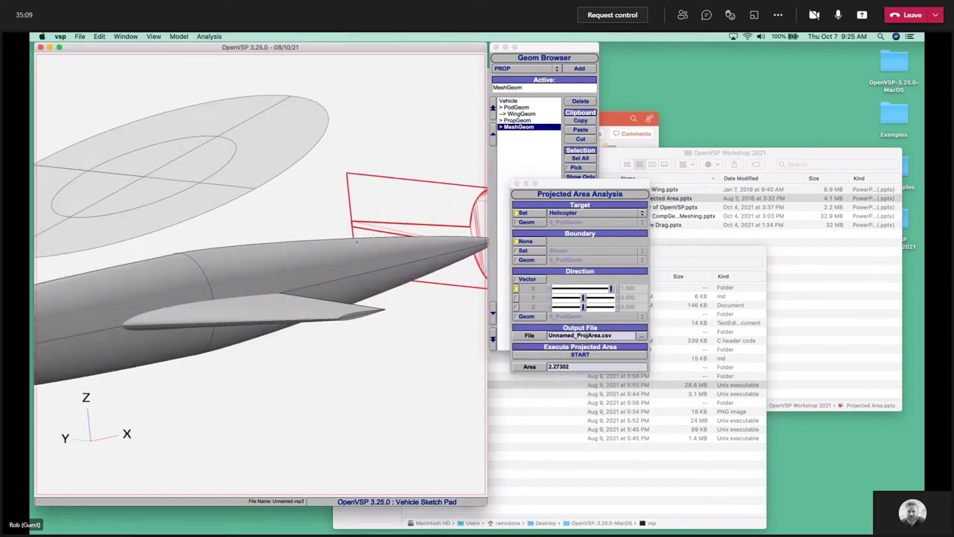
{"action": "left_click_drag", "start_coordinate": [356, 241], "coordinate": [320, 237]}
{"action": "left_click_drag", "start_coordinate": [597, 192], "coordinate": [585, 316]}
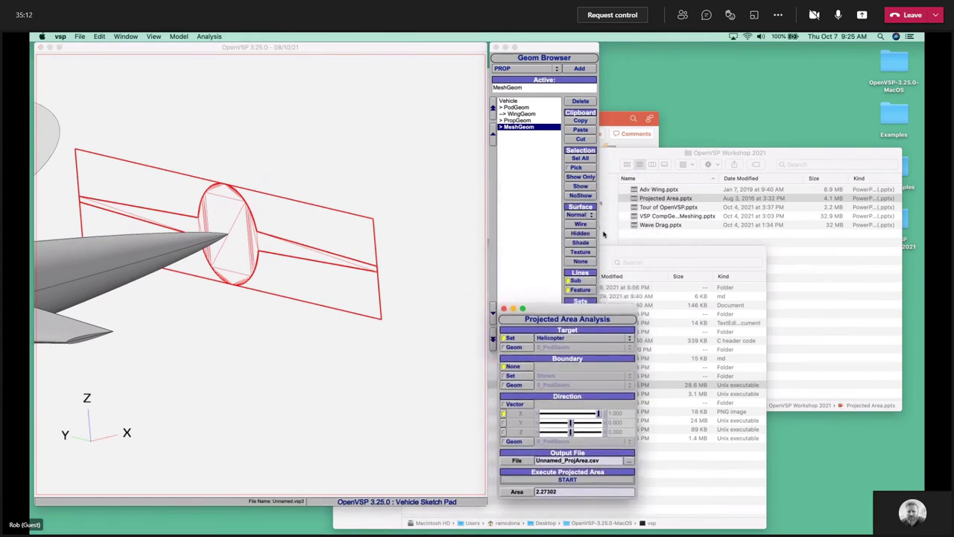
{"action": "left_click", "coordinate": [581, 242]}
{"action": "left_click", "coordinate": [519, 205]}
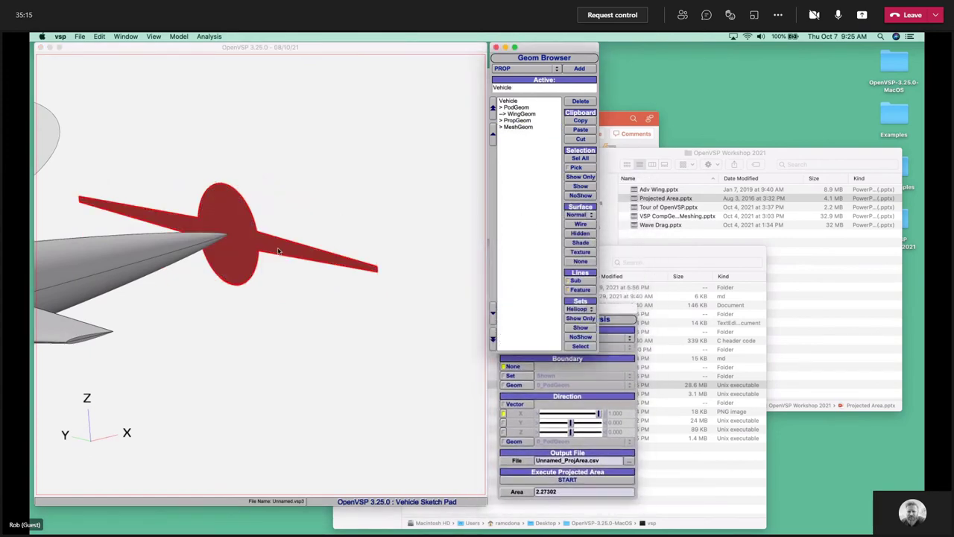
{"action": "left_click_drag", "start_coordinate": [280, 252], "coordinate": [255, 240]}
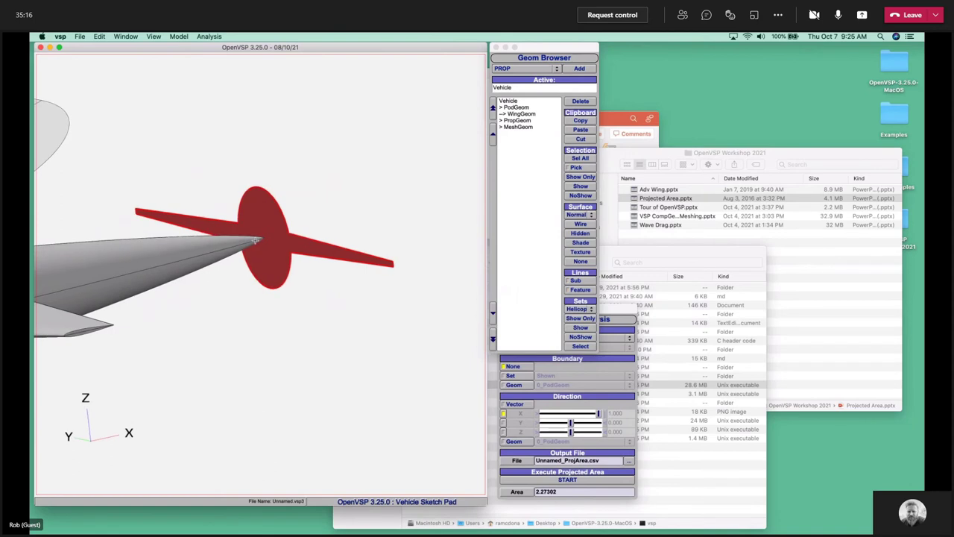
{"action": "key", "text": "super+r"}
{"action": "left_click", "coordinate": [279, 205]}
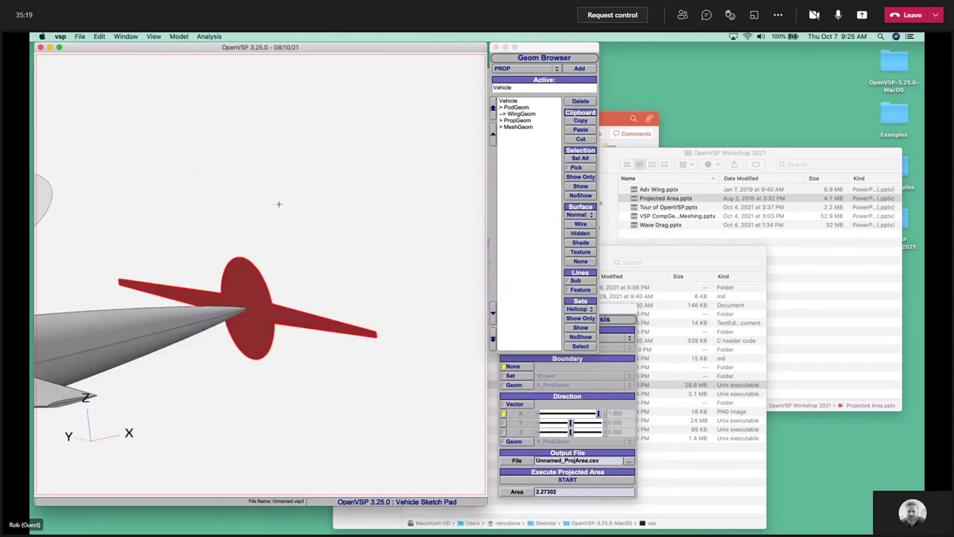
{"action": "left_click_drag", "start_coordinate": [279, 203], "coordinate": [225, 278]}
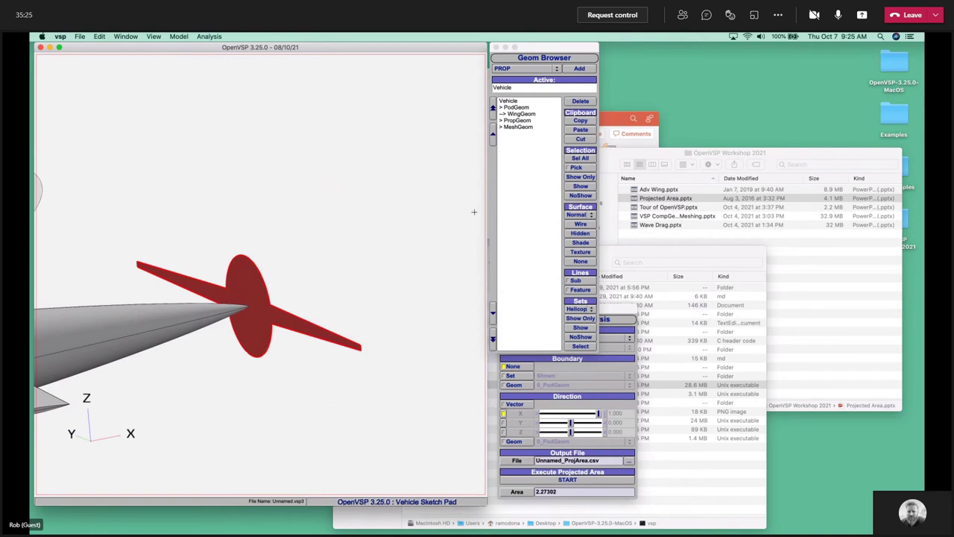
{"action": "left_click_drag", "start_coordinate": [328, 274], "coordinate": [448, 224]}
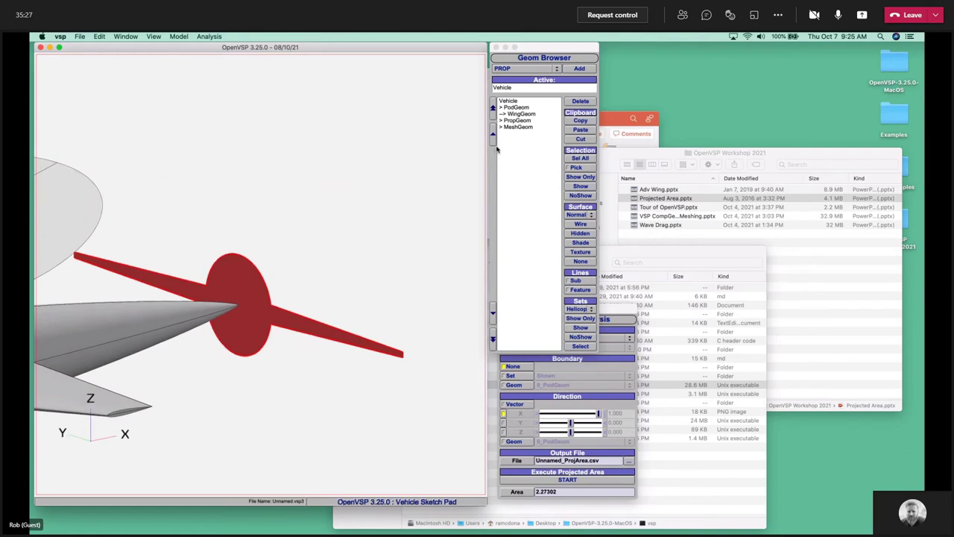
Display the projected MeshGeom in hidden-line style to examine its triangulation.
{"action": "left_click", "coordinate": [516, 126]}
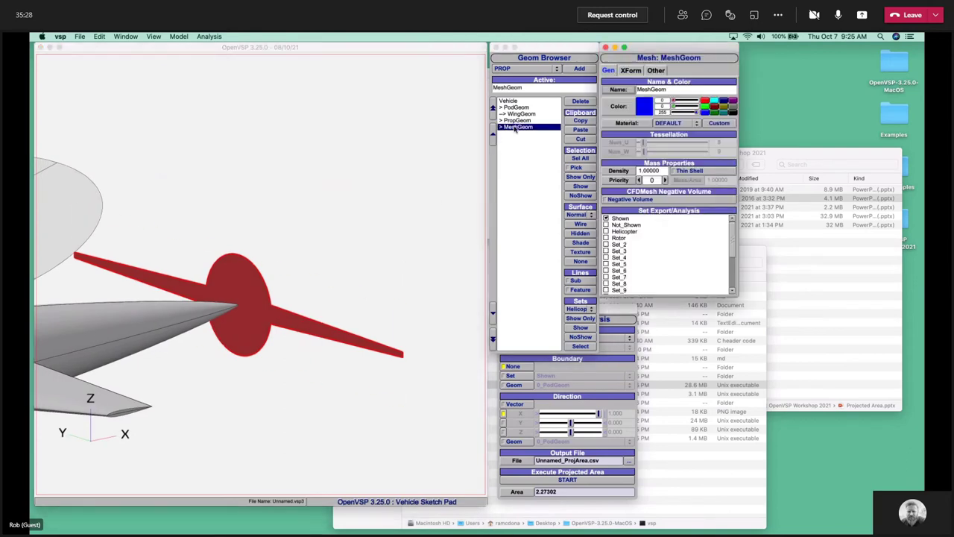
{"action": "left_click", "coordinate": [581, 234]}
{"action": "left_click", "coordinate": [395, 256]}
{"action": "left_click_drag", "start_coordinate": [395, 256], "coordinate": [538, 171]}
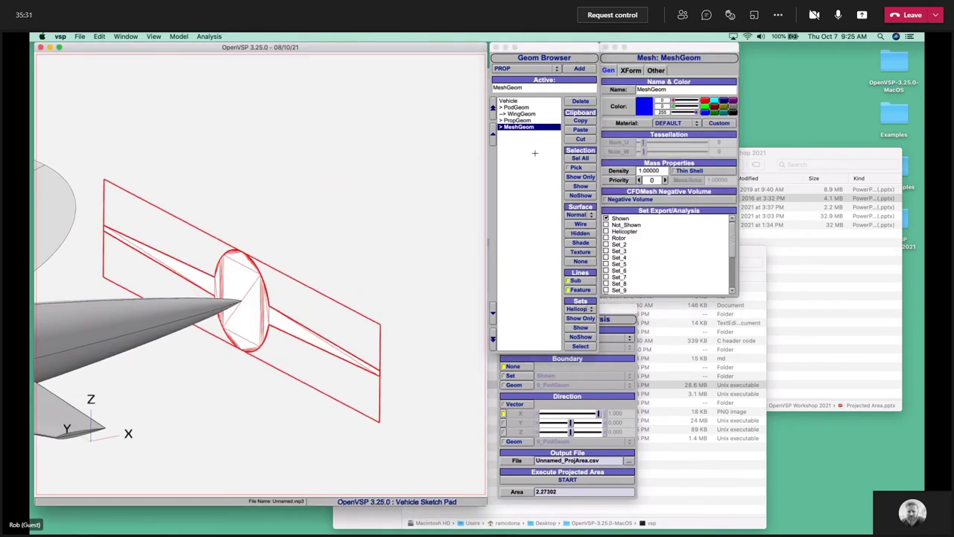
{"action": "left_click", "coordinate": [505, 164]}
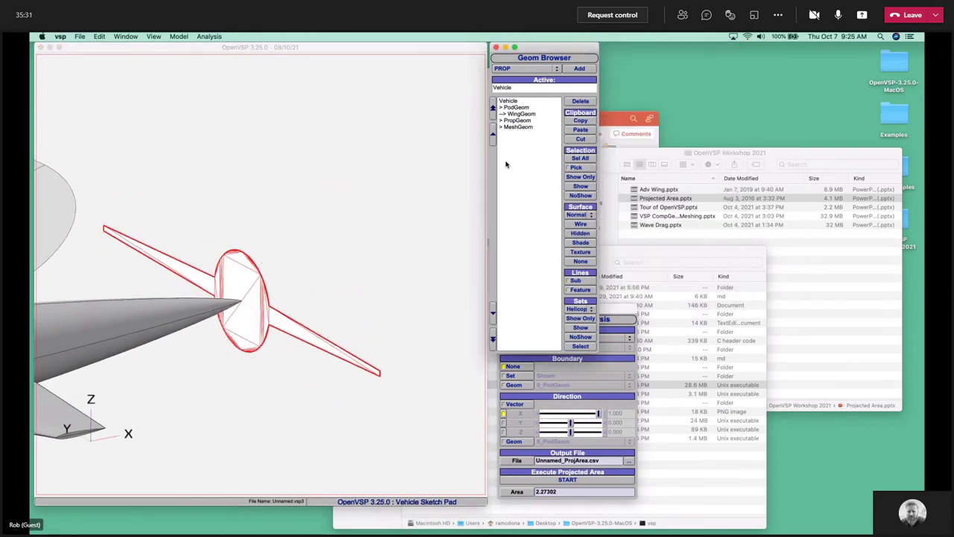
Turn off the mesh visualization of MeshGeom, keeping only its slices, and inspect the projected outline.
{"action": "left_click", "coordinate": [519, 127]}
{"action": "left_click", "coordinate": [654, 70]}
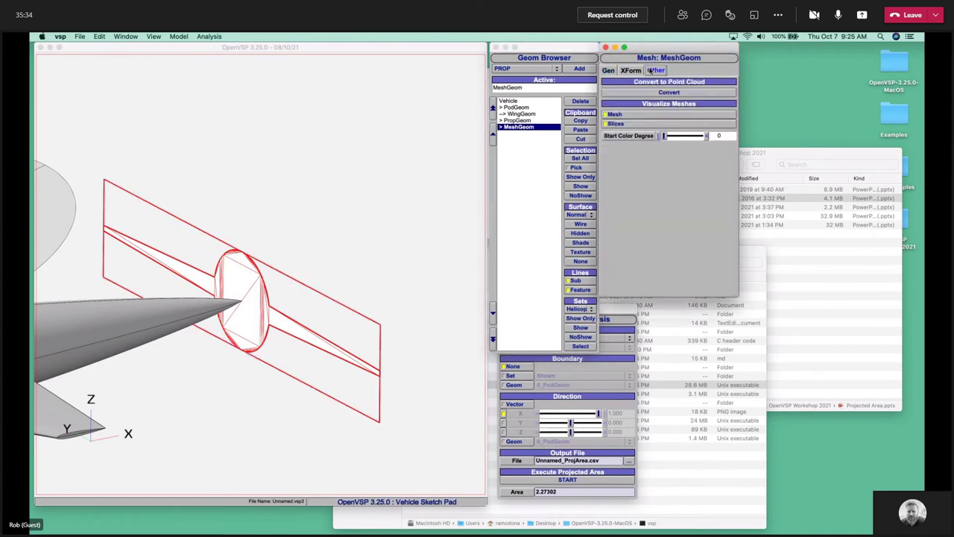
{"action": "left_click", "coordinate": [629, 115]}
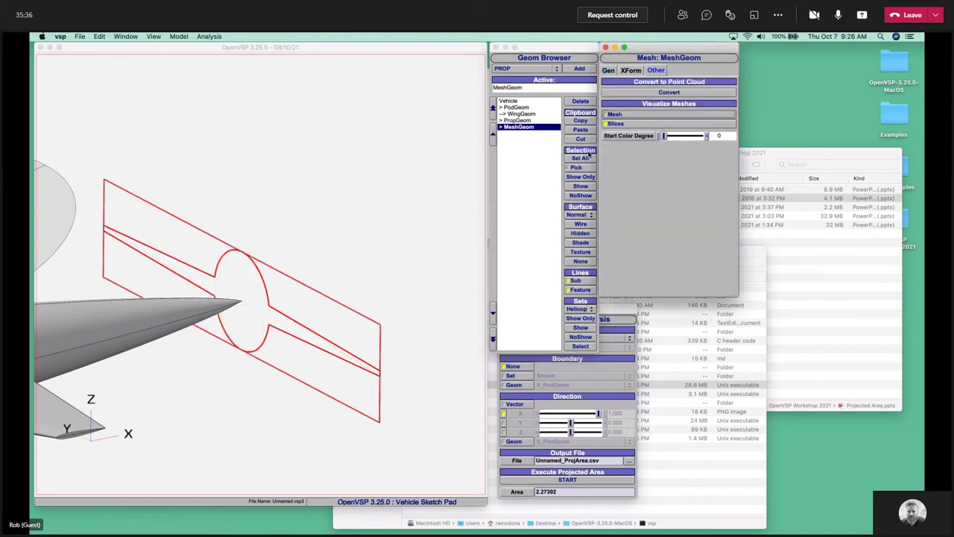
{"action": "left_click", "coordinate": [512, 171]}
{"action": "left_click_drag", "start_coordinate": [372, 298], "coordinate": [275, 316]}
{"action": "left_click_drag", "start_coordinate": [170, 237], "coordinate": [607, 439]}
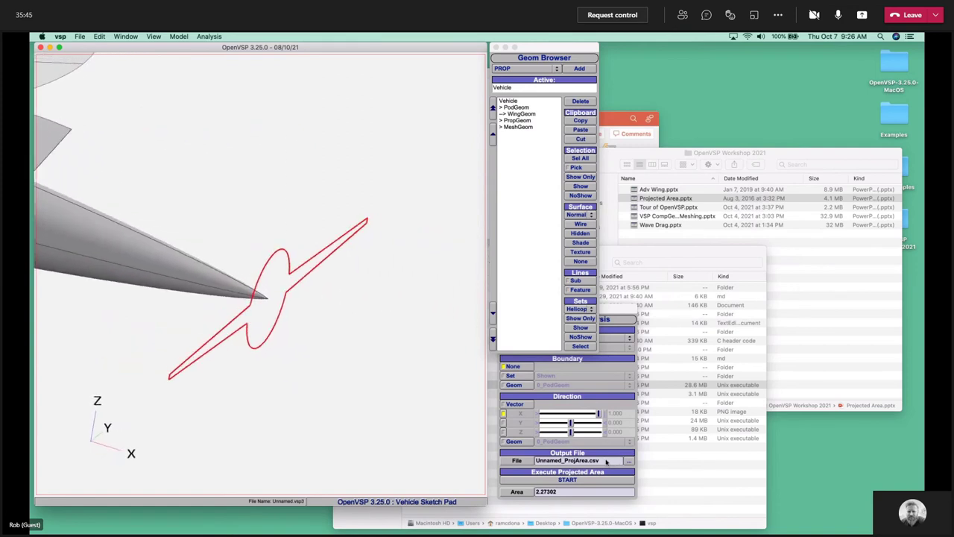
Switch to Finder, locate Unnamed_ProjArea.csv in the home folder, and open it with Microsoft Excel.
{"action": "left_click", "coordinate": [656, 199]}
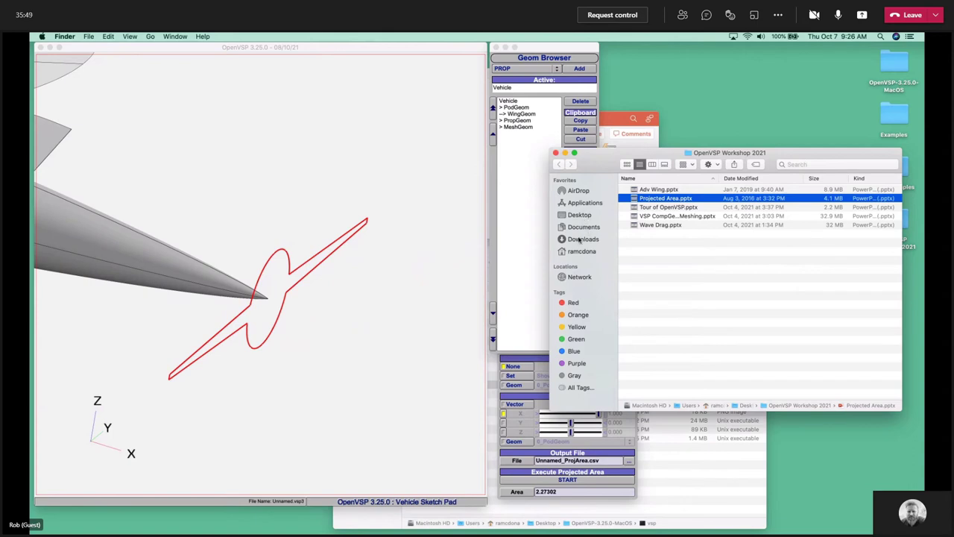
{"action": "left_click", "coordinate": [580, 251]}
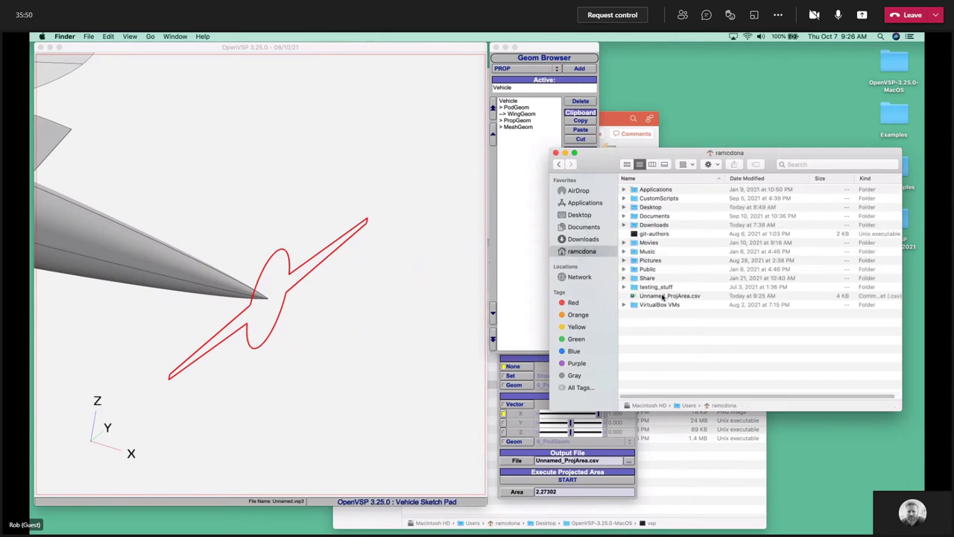
{"action": "left_click", "coordinate": [663, 296]}
{"action": "right_click", "coordinate": [663, 297]}
{"action": "mouse_move", "coordinate": [717, 309]}
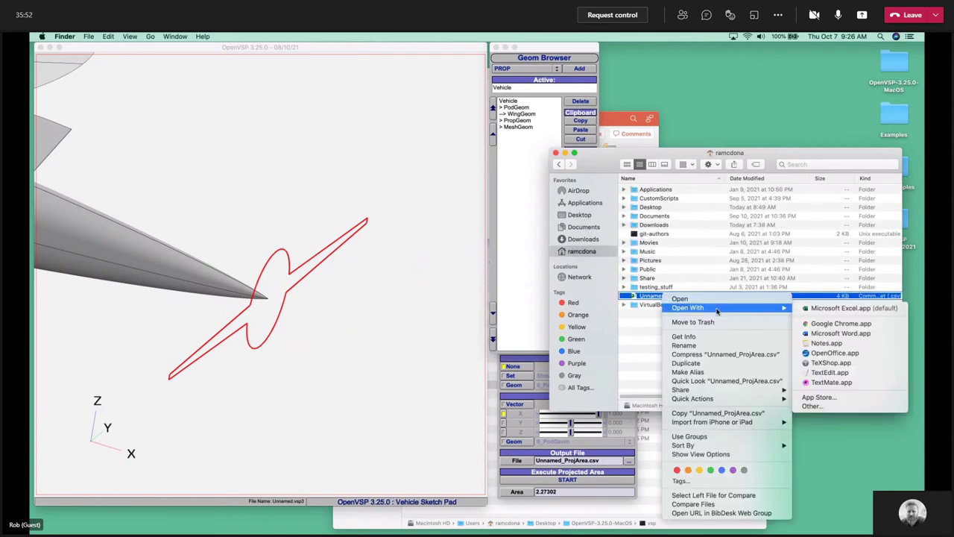
{"action": "left_click", "coordinate": [821, 309]}
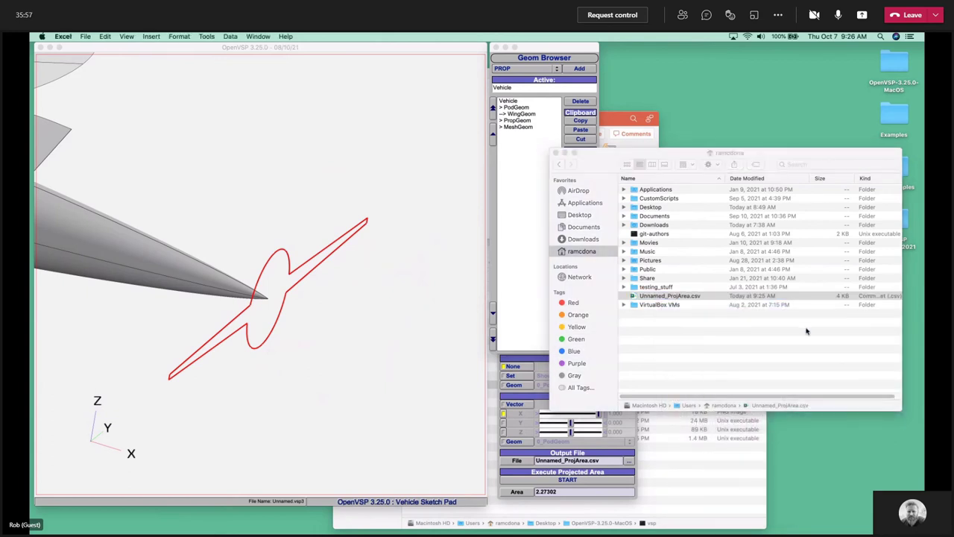
{"action": "left_click", "coordinate": [806, 330]}
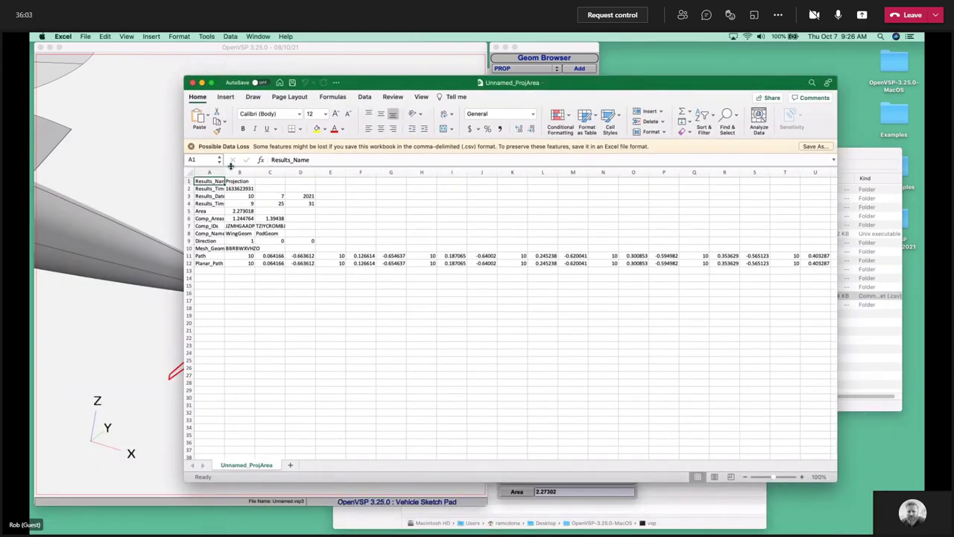
Widen column A so the result names fit and select the Area value in cell B5.
{"action": "left_click_drag", "start_coordinate": [225, 172], "coordinate": [281, 172]}
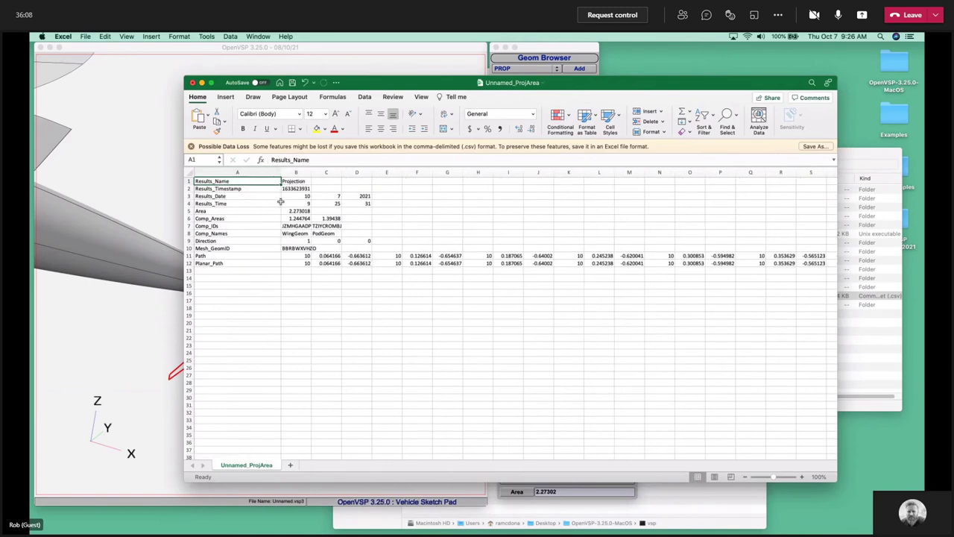
{"action": "left_click", "coordinate": [291, 210]}
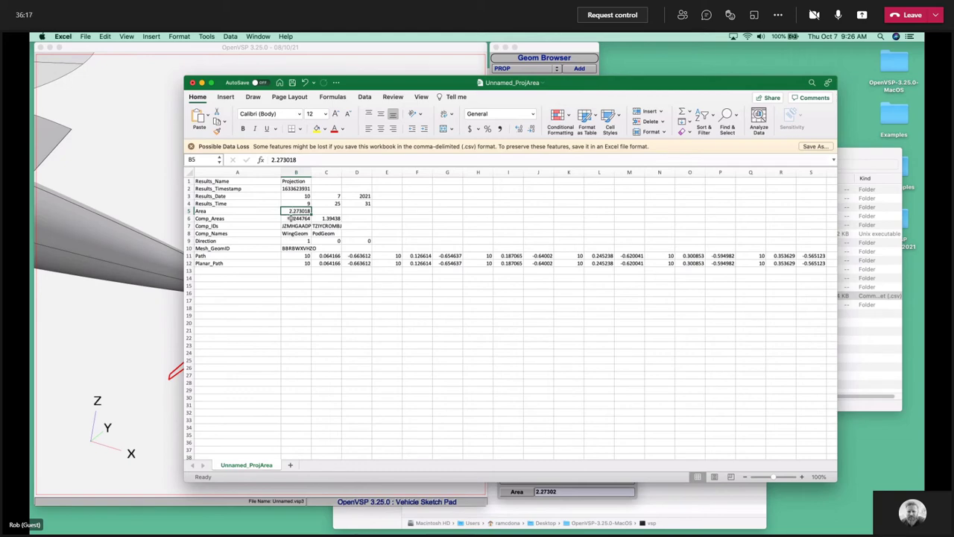
Select the WingGeom and PodGeom Comp_Areas values, followed by the Path row label, to review the exported results.
{"action": "left_click", "coordinate": [290, 217]}
{"action": "left_click", "coordinate": [336, 218]}
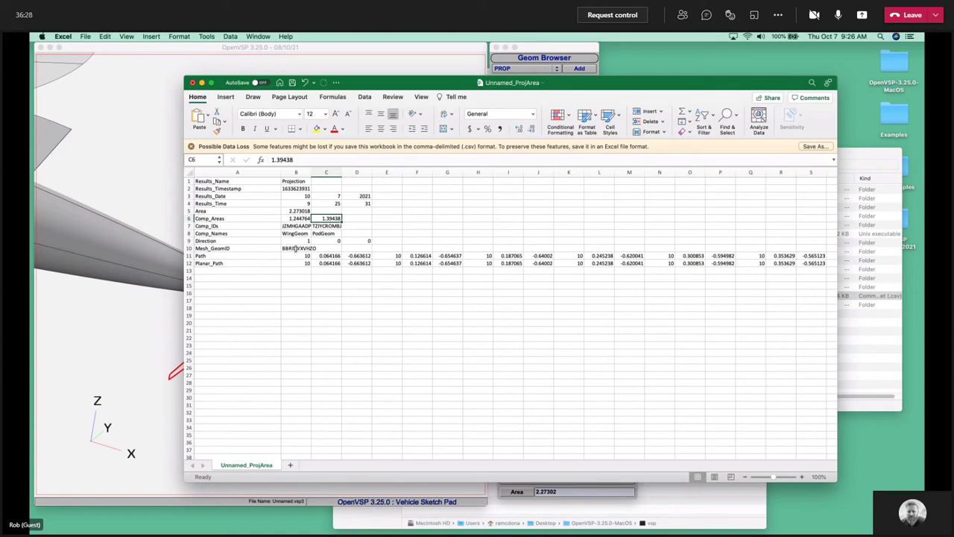
{"action": "left_click", "coordinate": [241, 257]}
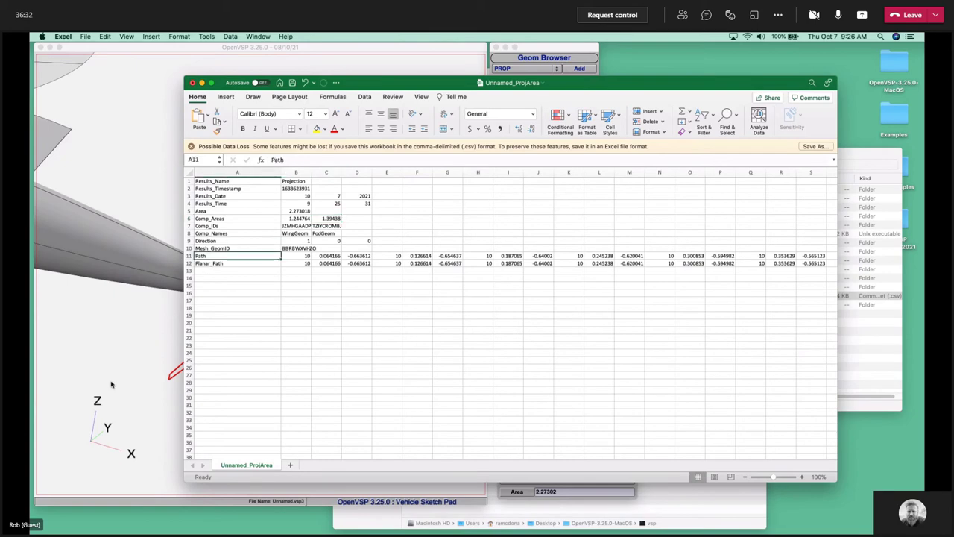
Switch between OpenVSP and Excel to compare the projected outline with the exported Path and Planar_Path rows.
{"action": "left_click", "coordinate": [116, 383]}
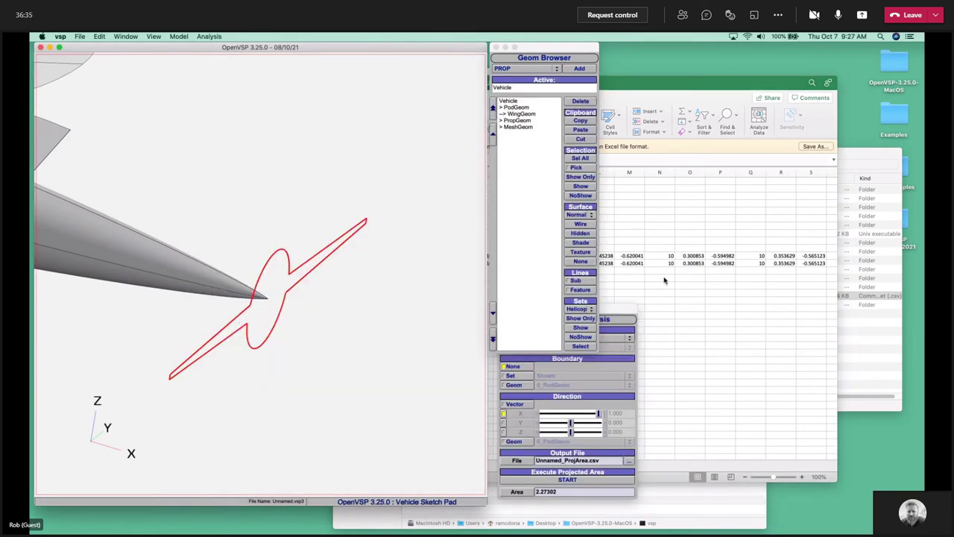
{"action": "left_click", "coordinate": [667, 282]}
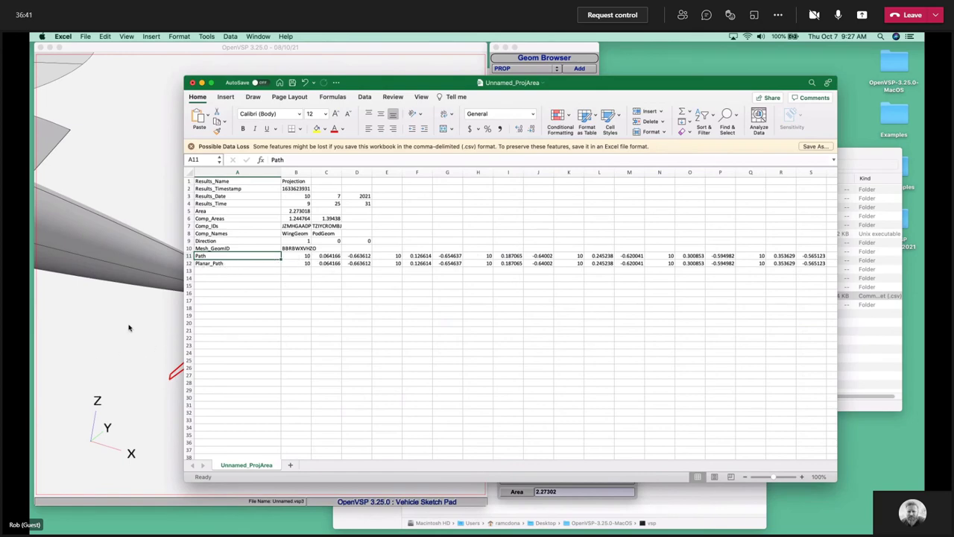
{"action": "left_click_drag", "start_coordinate": [127, 330], "coordinate": [202, 305]}
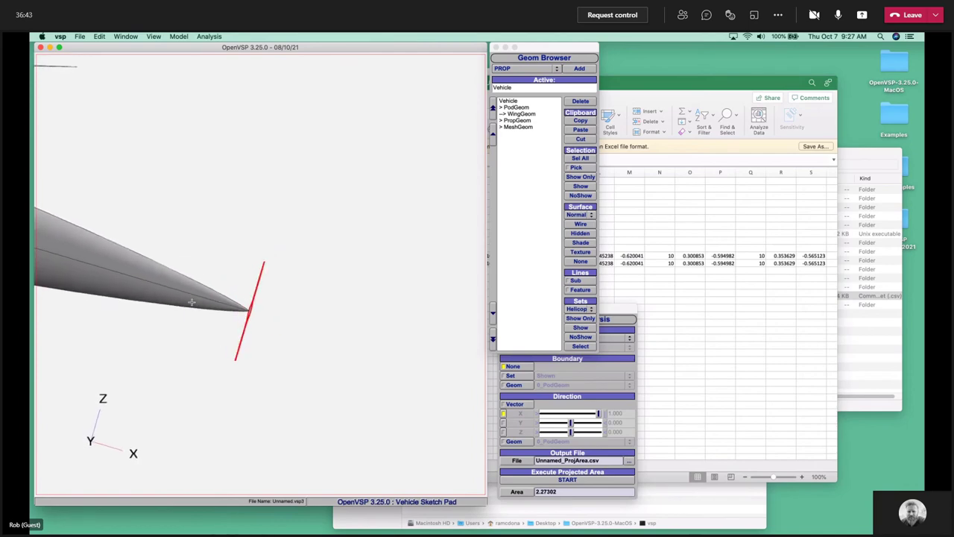
{"action": "mouse_move", "coordinate": [259, 258]}
{"action": "left_mouse_down"}
{"action": "mouse_move", "coordinate": [261, 283]}
{"action": "mouse_move", "coordinate": [292, 335]}
{"action": "mouse_move", "coordinate": [270, 333]}
{"action": "mouse_move", "coordinate": [309, 343]}
{"action": "mouse_move", "coordinate": [275, 254]}
{"action": "left_mouse_up"}
{"action": "left_click", "coordinate": [719, 279]}
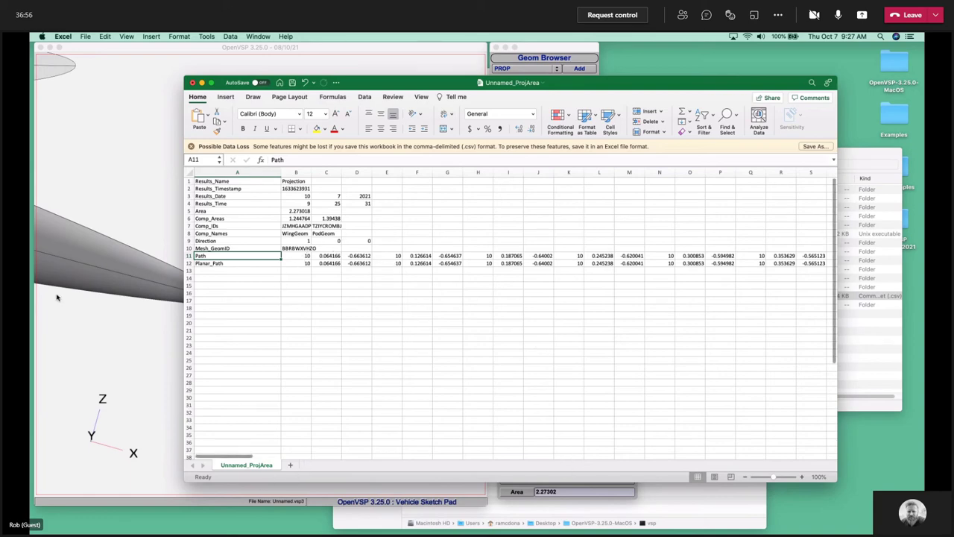
Return to Excel and close the Unnamed_ProjArea workbook without saving its changes.
{"action": "left_click", "coordinate": [56, 298]}
{"action": "left_click", "coordinate": [737, 313]}
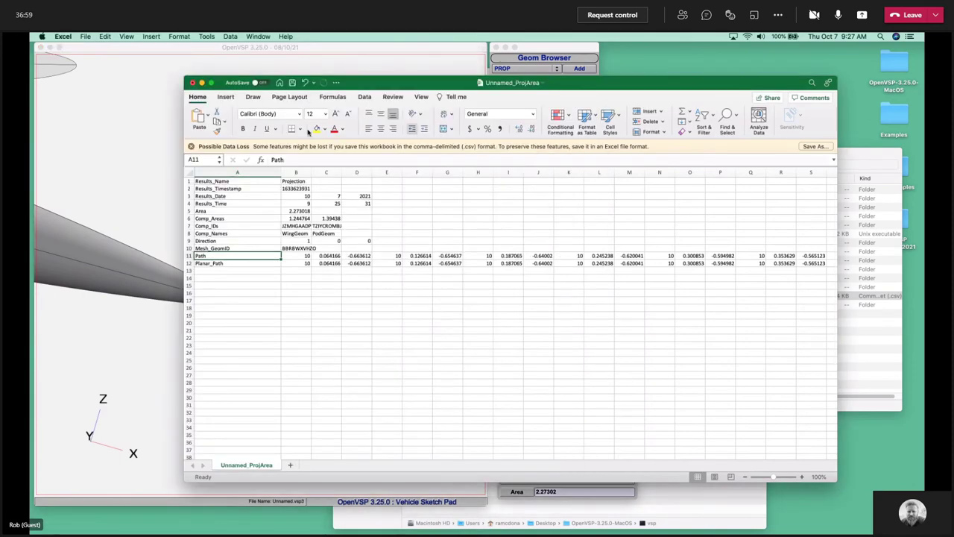
{"action": "left_click", "coordinate": [193, 82]}
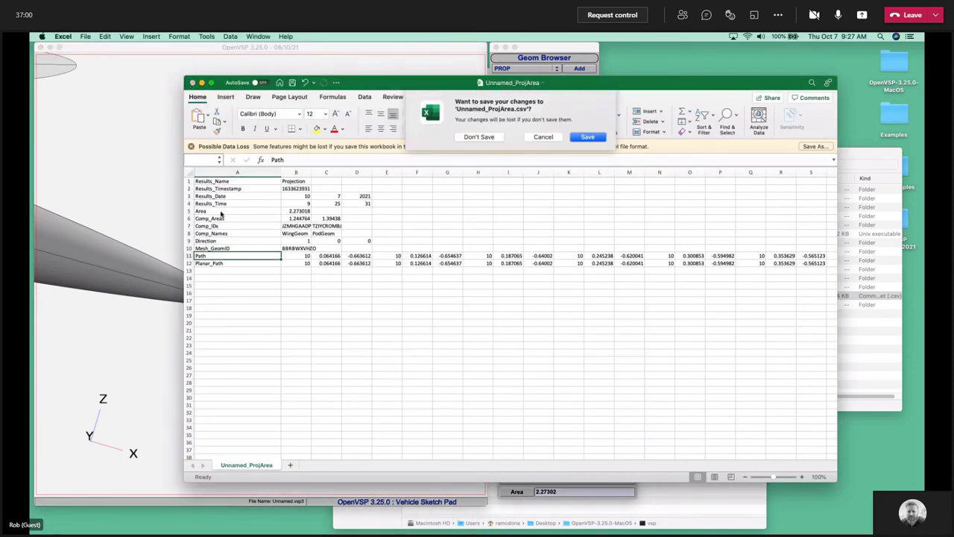
{"action": "left_click", "coordinate": [479, 138]}
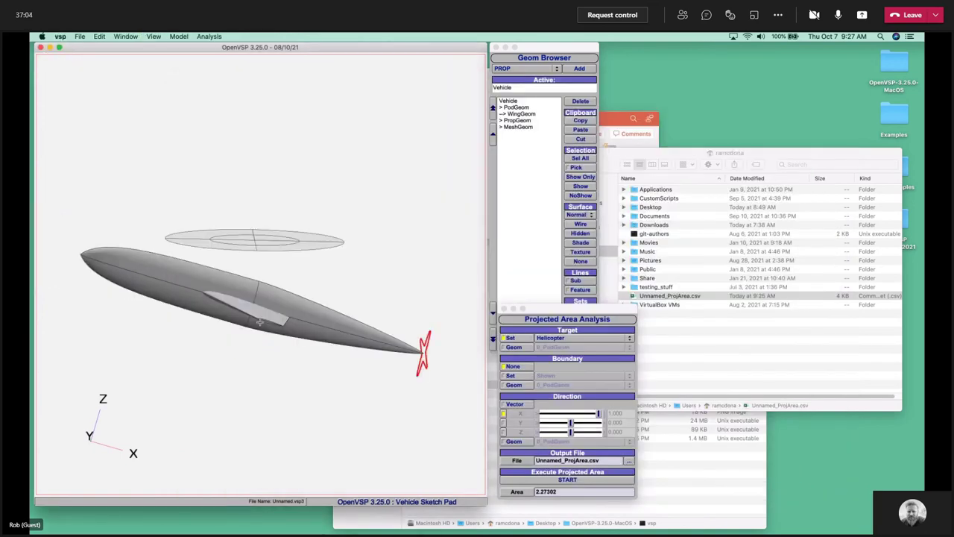
Delete the MeshGeom left by the previous projection from the OpenVSP model.
{"action": "left_click_drag", "start_coordinate": [259, 322], "coordinate": [366, 123]}
{"action": "left_click", "coordinate": [509, 127]}
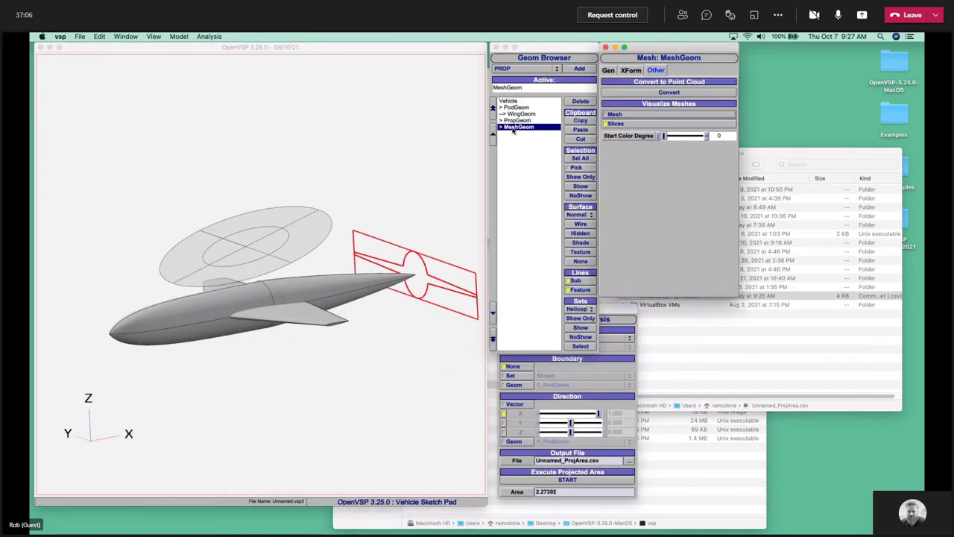
{"action": "left_click", "coordinate": [575, 101]}
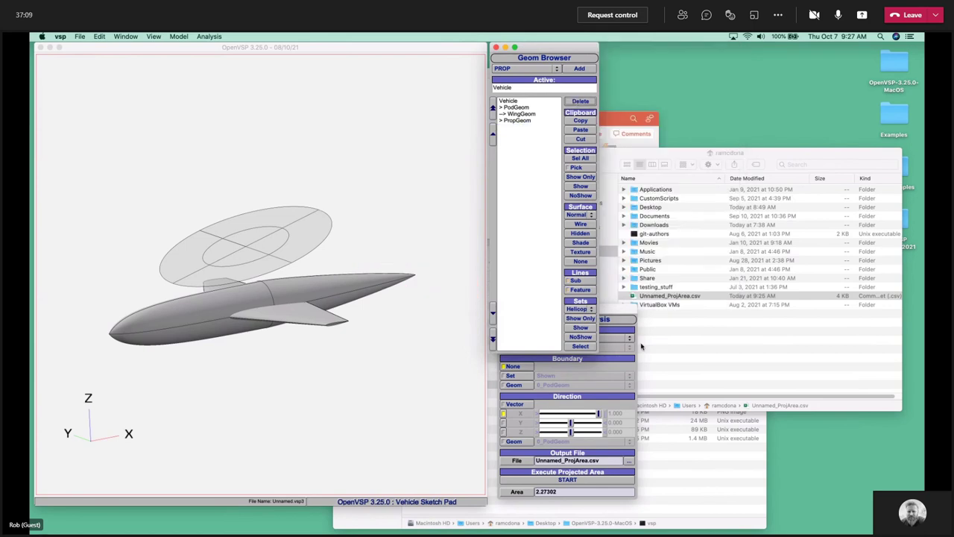
Set the Projected Area Analysis boundary to the geom 2_PropGeom and take the direction from 2_PropGeom as well.
{"action": "left_click", "coordinate": [623, 330]}
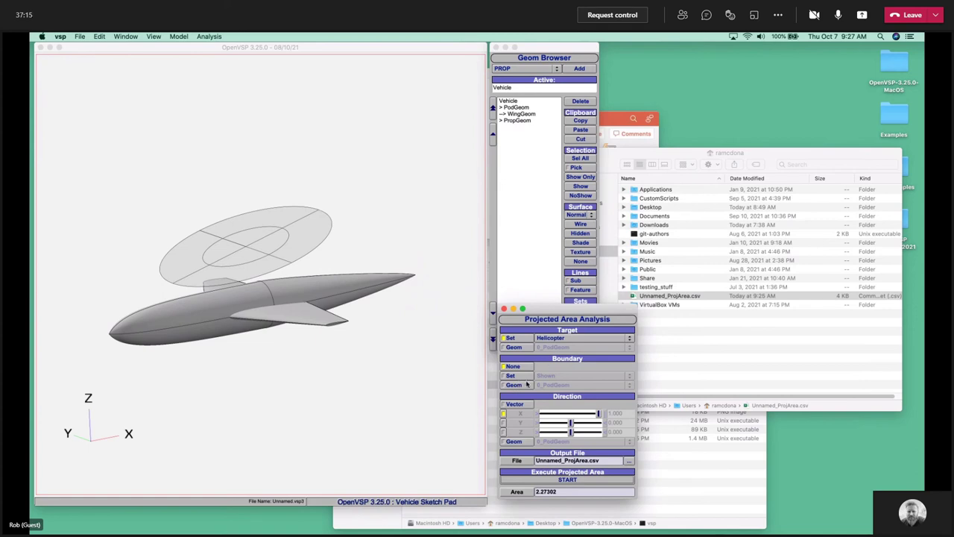
{"action": "left_click", "coordinate": [527, 384]}
{"action": "left_click", "coordinate": [552, 386]}
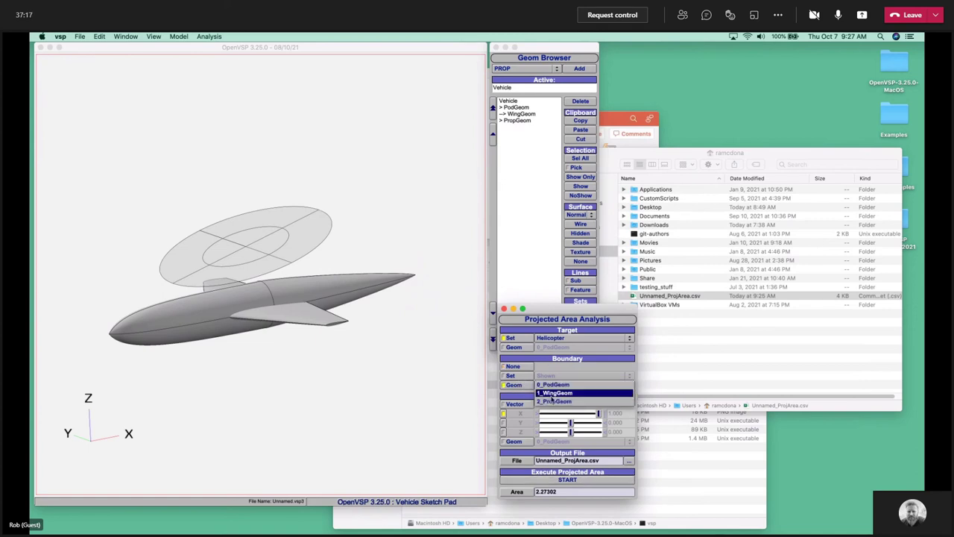
{"action": "left_click", "coordinate": [583, 403]}
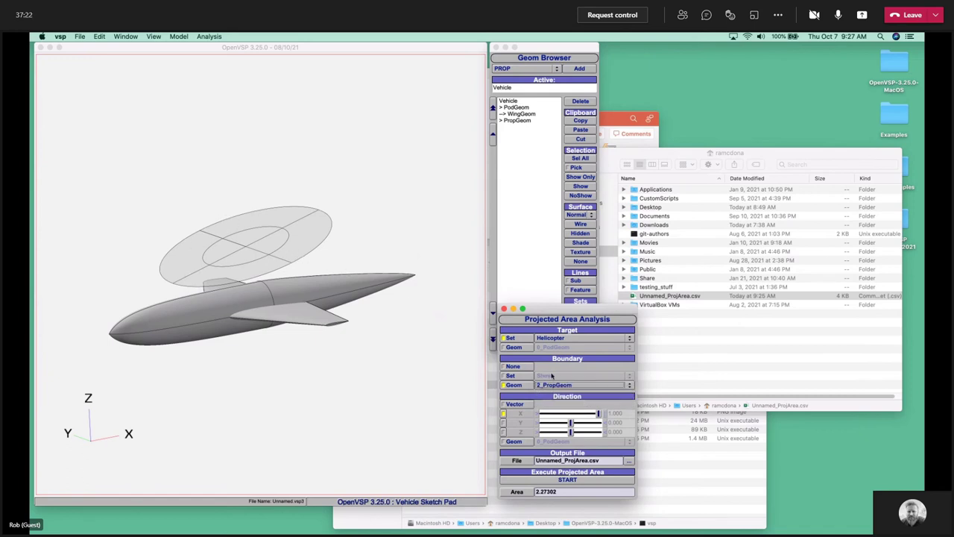
{"action": "left_click", "coordinate": [521, 442]}
{"action": "left_click", "coordinate": [570, 441]}
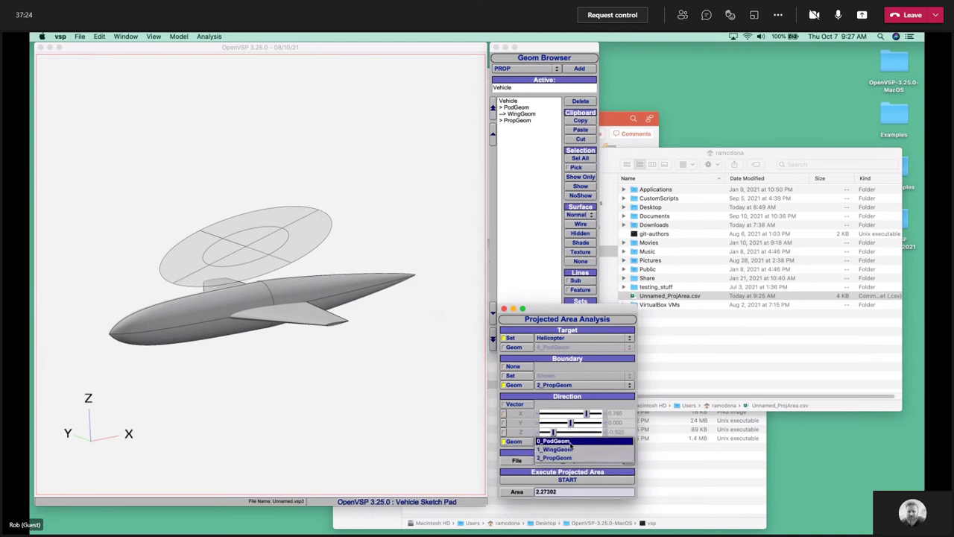
{"action": "left_click", "coordinate": [572, 458]}
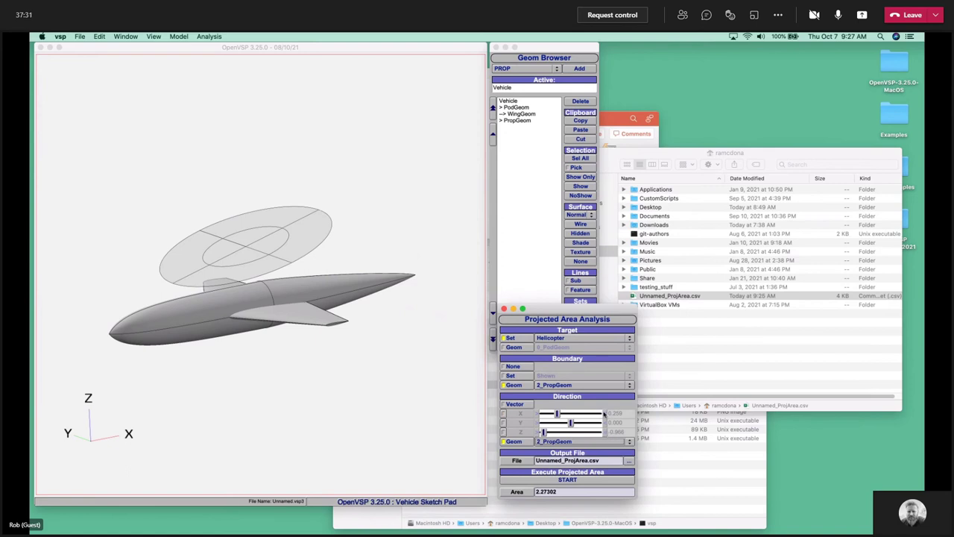
Run the projected area analysis of the Helicopter set and view the resulting projection below the model.
{"action": "left_click_drag", "start_coordinate": [275, 396], "coordinate": [201, 374]}
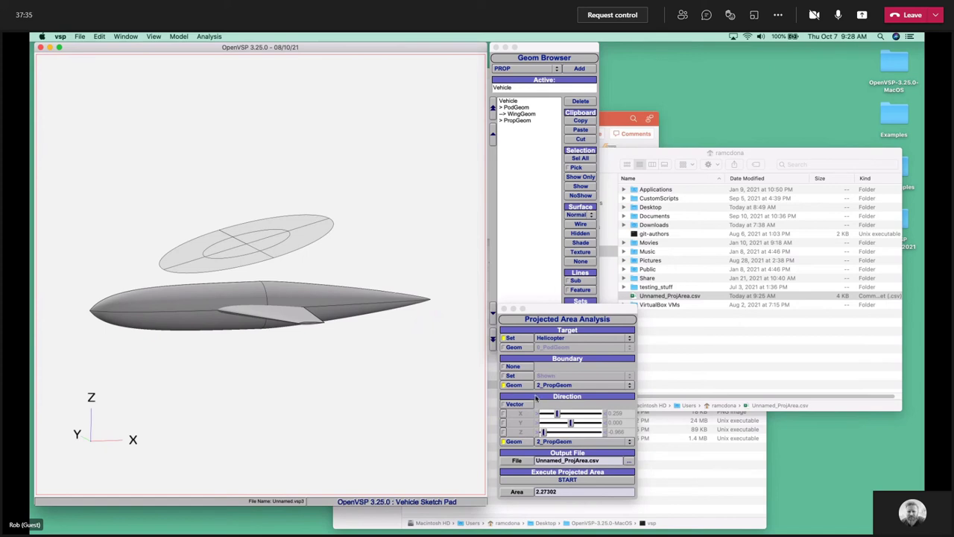
{"action": "left_click", "coordinate": [553, 482]}
{"action": "left_click_drag", "start_coordinate": [270, 351], "coordinate": [279, 377]}
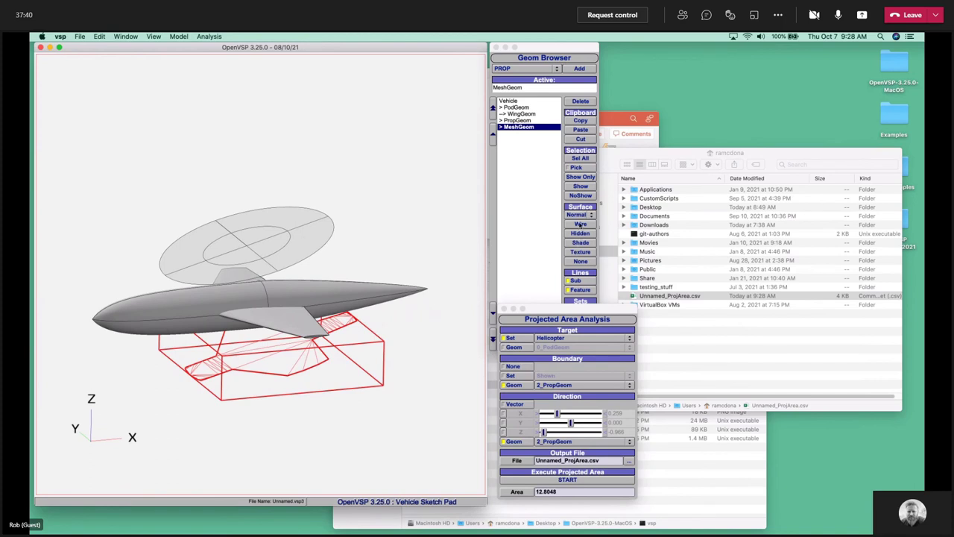
Show only MeshGeom, display it shaded, and examine the clipped projection face-on.
{"action": "left_click", "coordinate": [580, 179]}
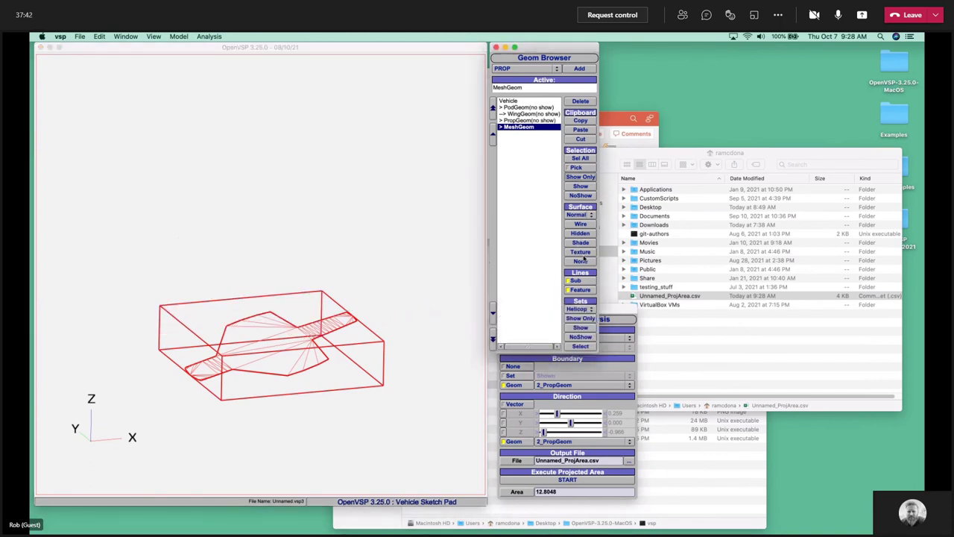
{"action": "left_click", "coordinate": [580, 243]}
{"action": "left_click", "coordinate": [522, 252]}
{"action": "left_click_drag", "start_coordinate": [236, 239], "coordinate": [286, 417]}
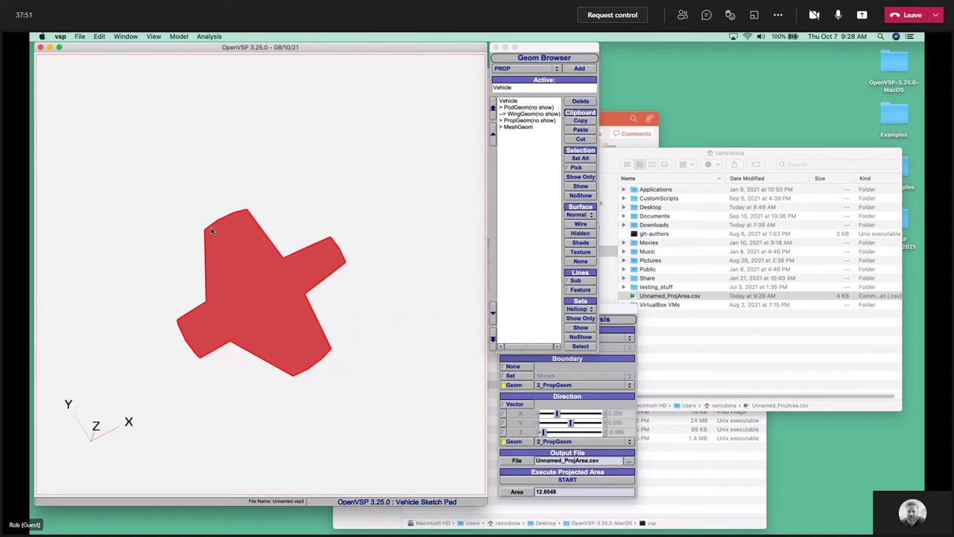
Show PropGeom again in hidden-line style to examine its disk tessellation against the clipped projection.
{"action": "left_click", "coordinate": [526, 121]}
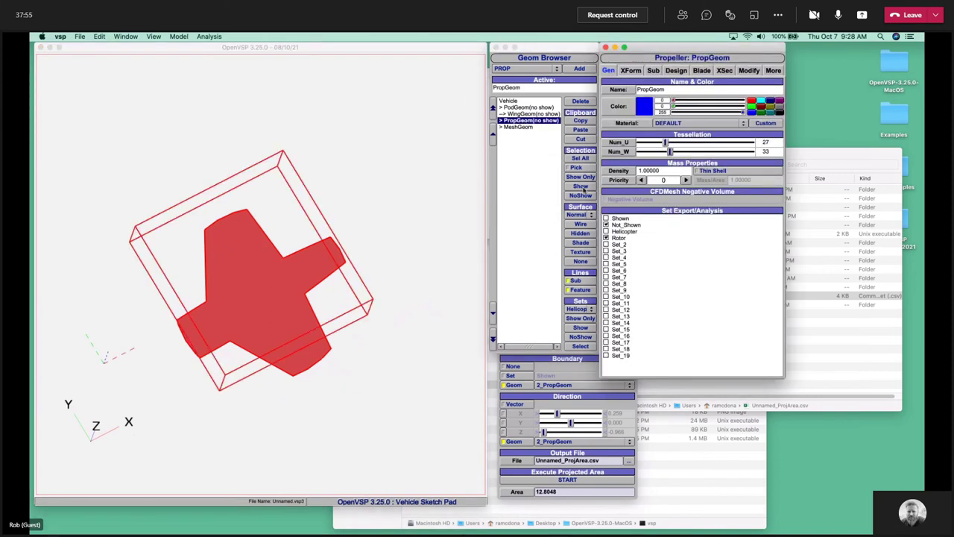
{"action": "left_click", "coordinate": [581, 187]}
{"action": "left_click", "coordinate": [580, 232]}
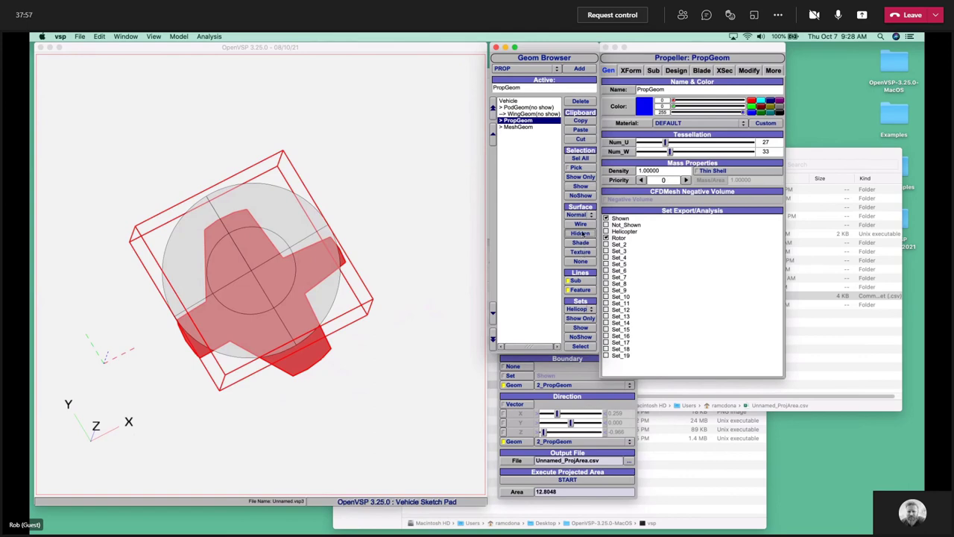
{"action": "mouse_move", "coordinate": [284, 269]}
{"action": "left_mouse_down"}
{"action": "mouse_move", "coordinate": [298, 270]}
{"action": "mouse_move", "coordinate": [294, 253]}
{"action": "mouse_move", "coordinate": [297, 262]}
{"action": "left_mouse_up"}
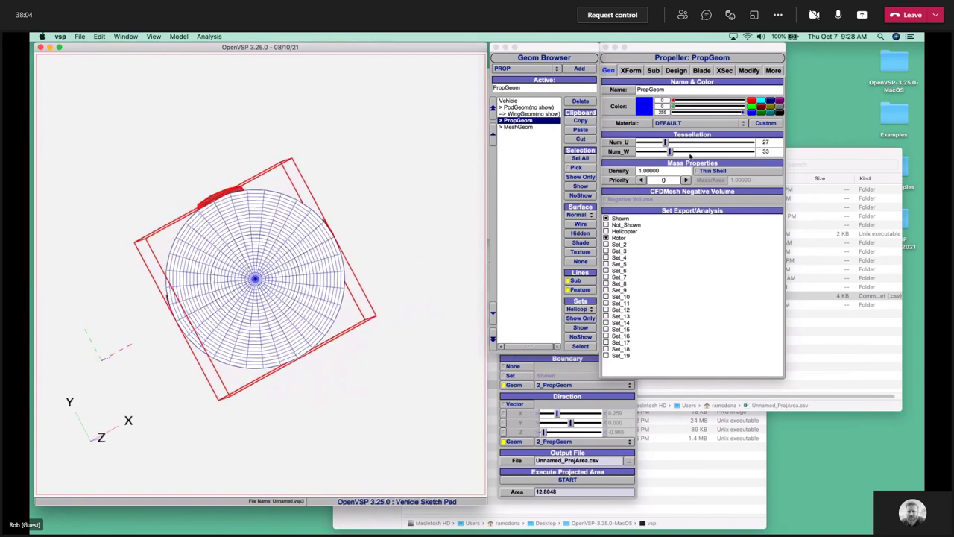
Set PropGeom's tessellation Num_U to 6 and raise Num_W close to the upper end of its range.
{"action": "left_click", "coordinate": [691, 142]}
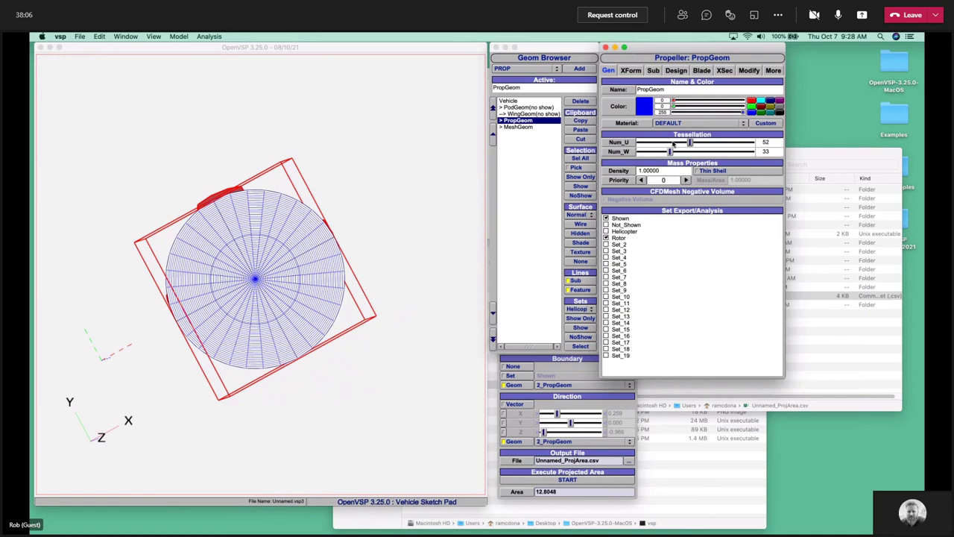
{"action": "left_click_drag", "start_coordinate": [674, 142], "coordinate": [643, 142]}
{"action": "left_click", "coordinate": [701, 151]}
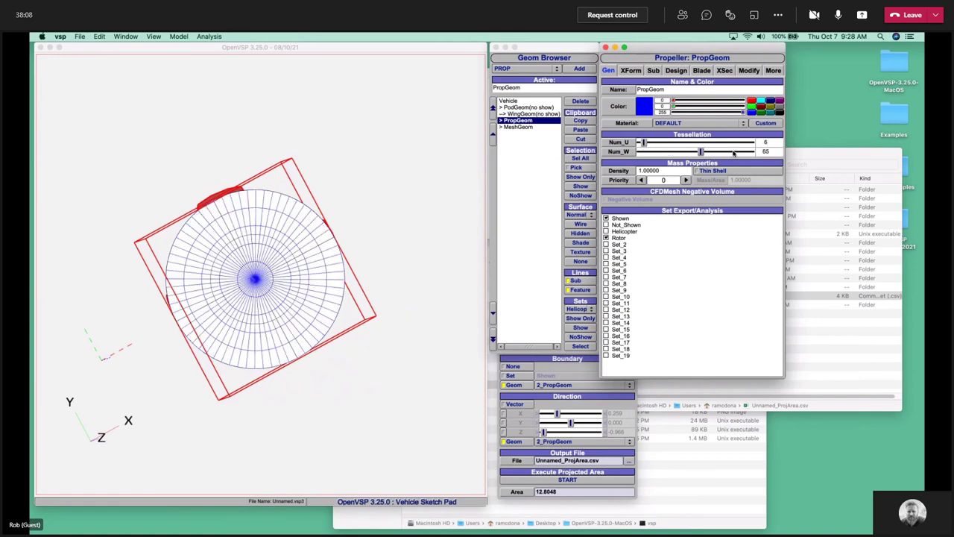
{"action": "left_click_drag", "start_coordinate": [734, 152], "coordinate": [753, 152]}
Delete the existing MeshGeom and rerun the projected area analysis with the refined rotor disk.
{"action": "left_click_drag", "start_coordinate": [291, 302], "coordinate": [361, 197]}
{"action": "left_click", "coordinate": [549, 128]}
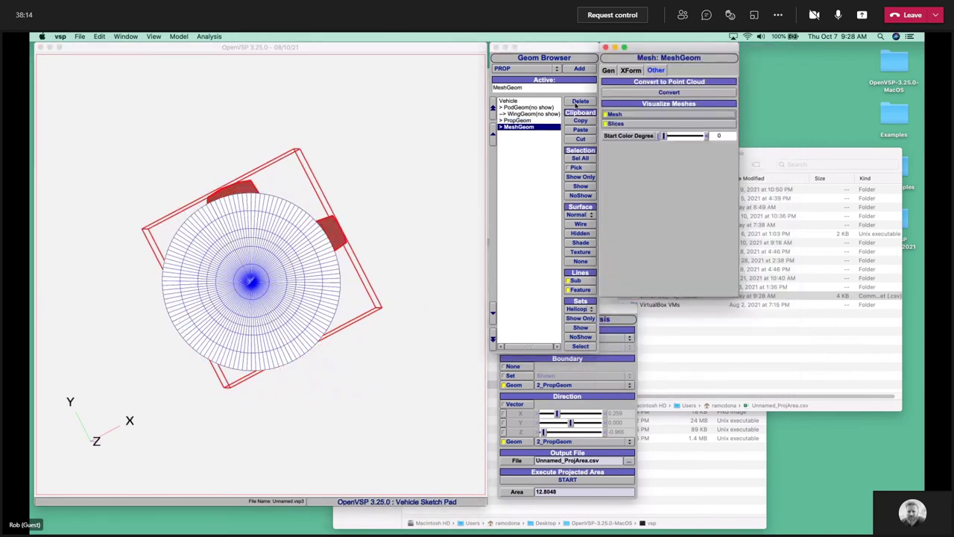
{"action": "left_click", "coordinate": [580, 101]}
{"action": "left_click", "coordinate": [567, 481]}
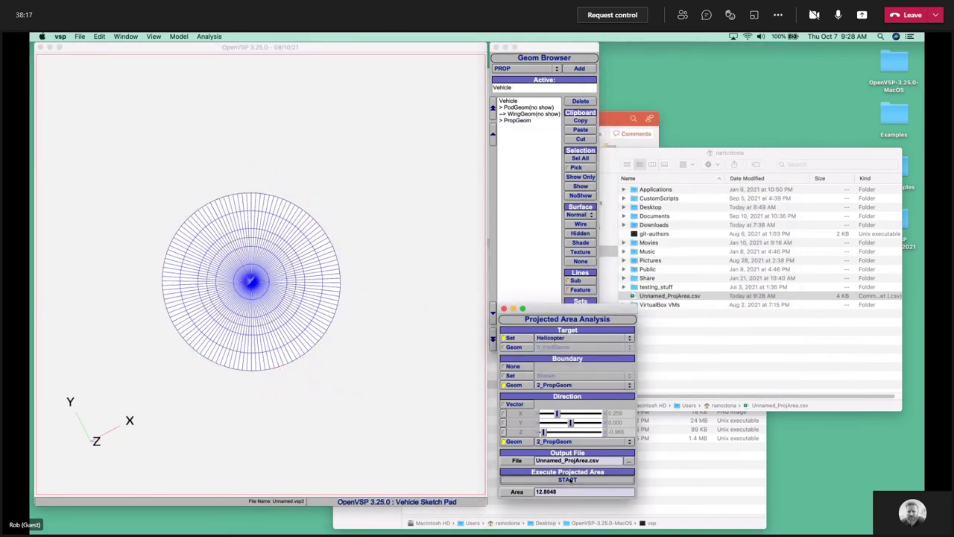
Show only the new MeshGeom and examine its clipped outline and triangulation from several angles.
{"action": "left_click_drag", "start_coordinate": [253, 238], "coordinate": [484, 149]}
{"action": "left_click", "coordinate": [581, 176]}
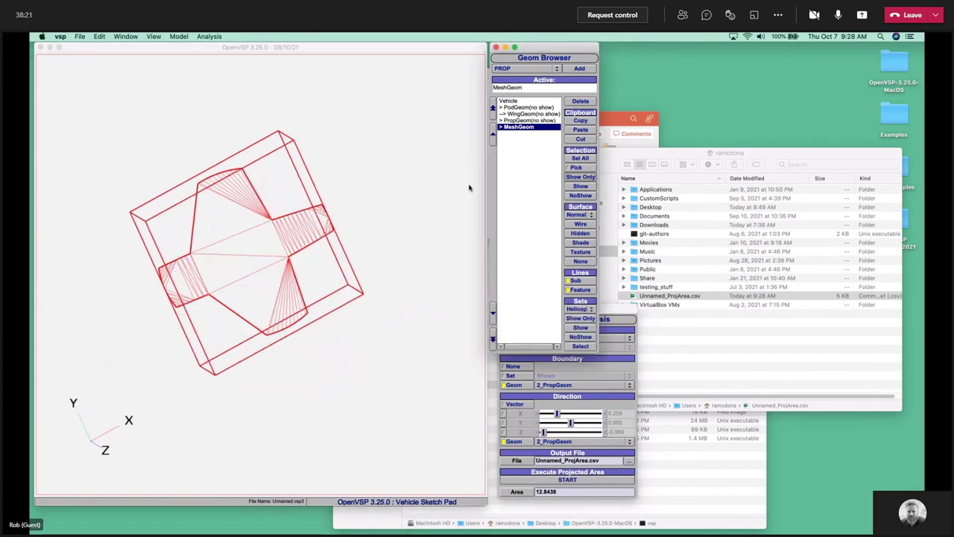
{"action": "left_click_drag", "start_coordinate": [241, 278], "coordinate": [230, 202]}
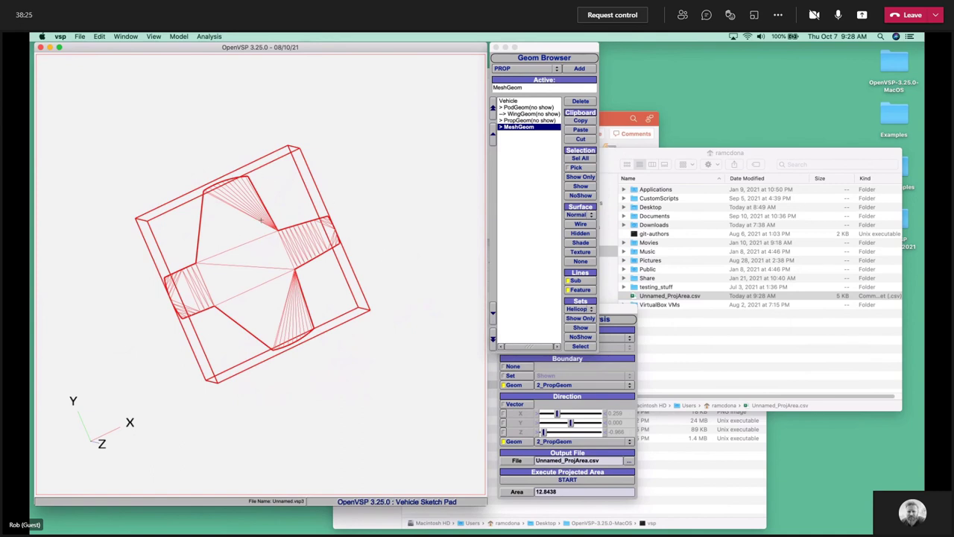
{"action": "left_click_drag", "start_coordinate": [253, 268], "coordinate": [225, 222]}
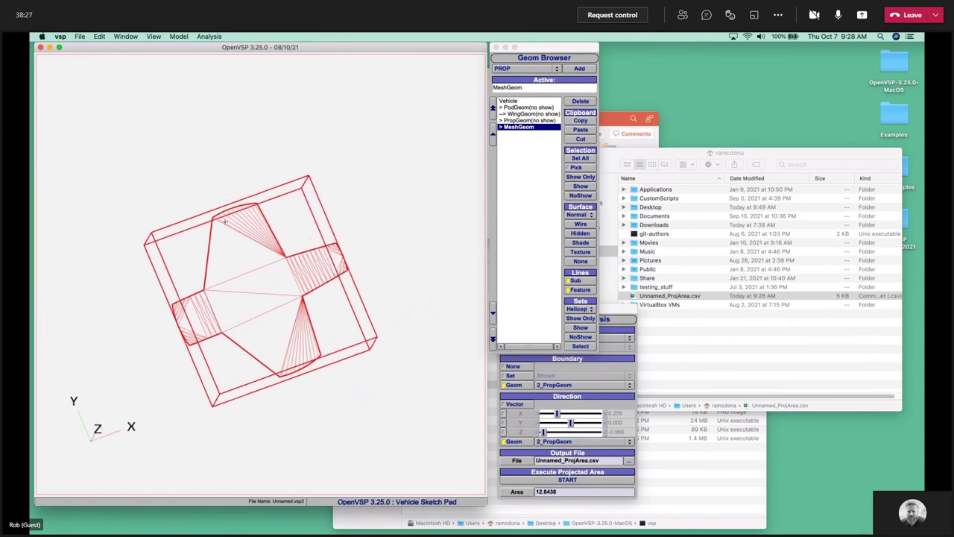
{"action": "left_click_drag", "start_coordinate": [257, 333], "coordinate": [301, 379]}
{"action": "left_click_drag", "start_coordinate": [294, 342], "coordinate": [354, 398]}
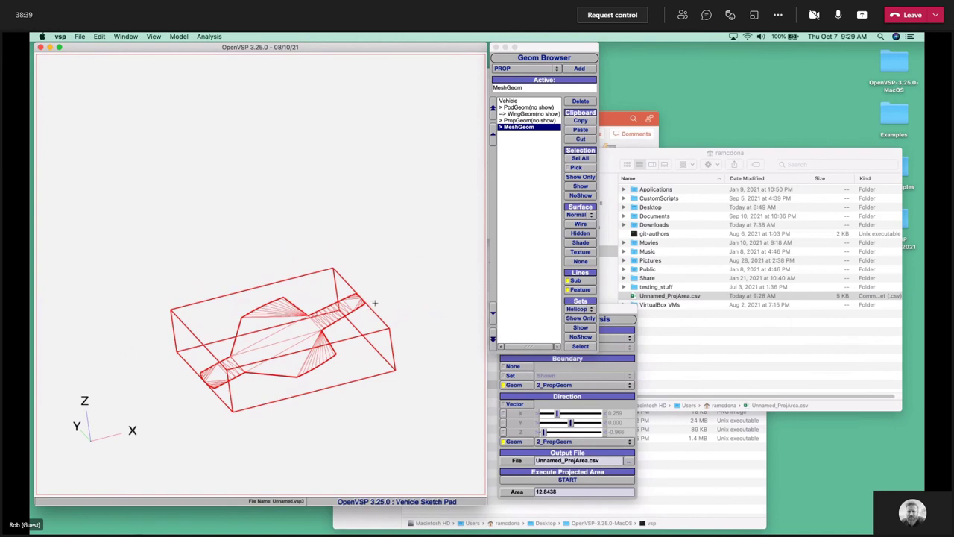
{"action": "left_click_drag", "start_coordinate": [340, 382], "coordinate": [224, 355]}
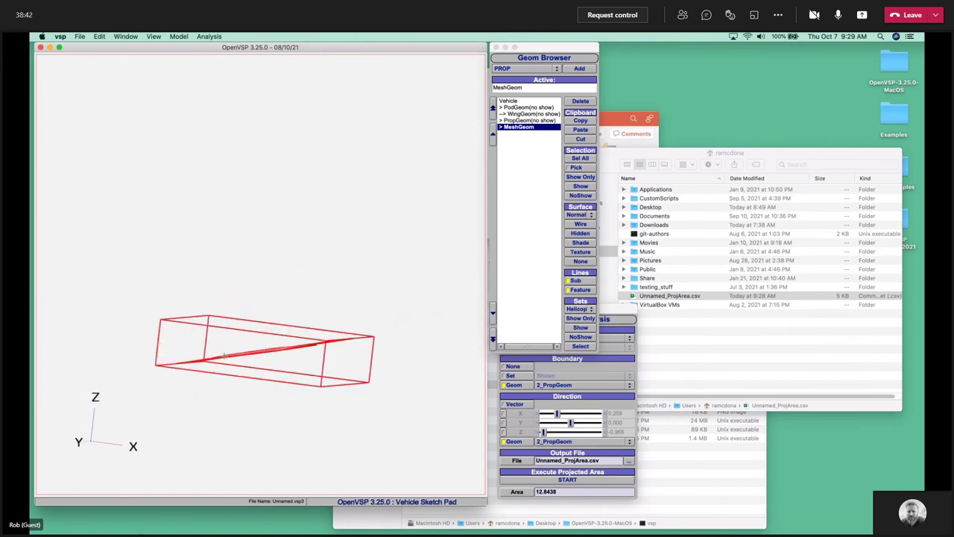
{"action": "left_click_drag", "start_coordinate": [278, 373], "coordinate": [251, 273]}
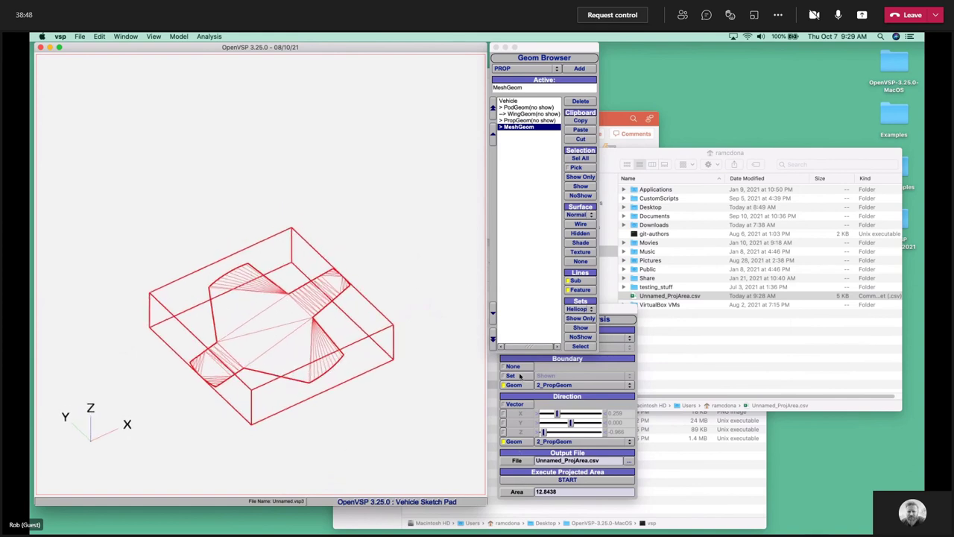
Turn off the mesh visualization of the new MeshGeom, leaving only its slices, and deselect it to inspect the outline.
{"action": "left_click", "coordinate": [538, 128]}
{"action": "left_click", "coordinate": [634, 115]}
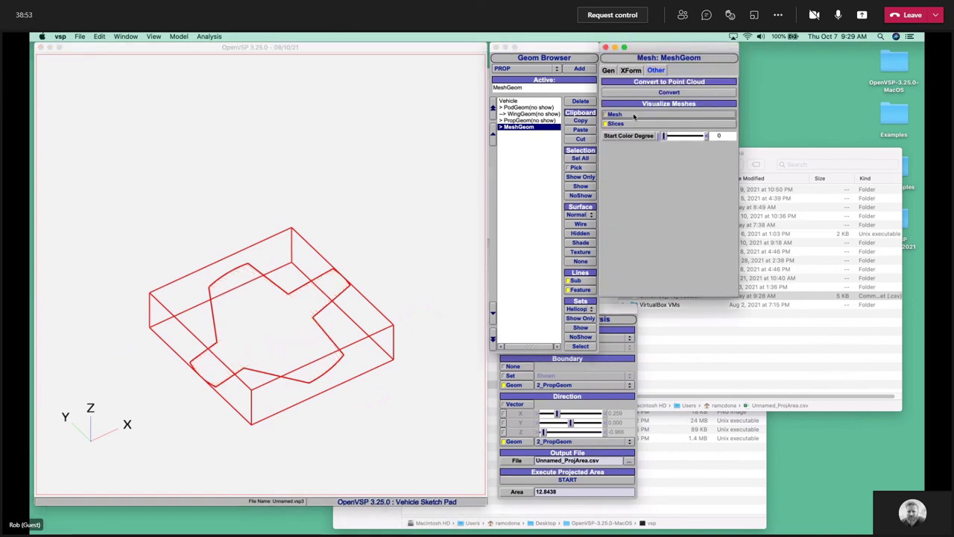
{"action": "left_click", "coordinate": [543, 183]}
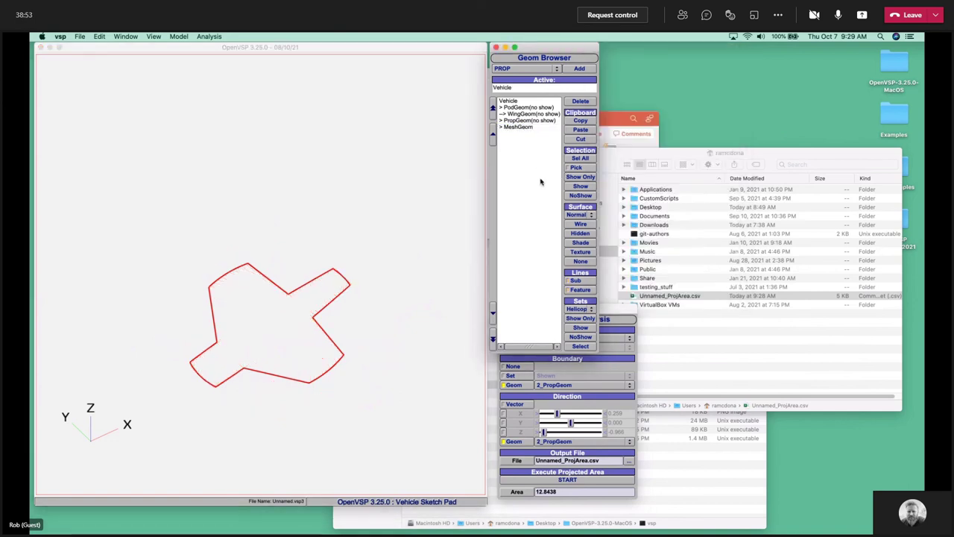
Enable both the mesh and slices visualization of the MeshGeom.
{"action": "left_click", "coordinate": [533, 128]}
{"action": "left_click", "coordinate": [623, 117]}
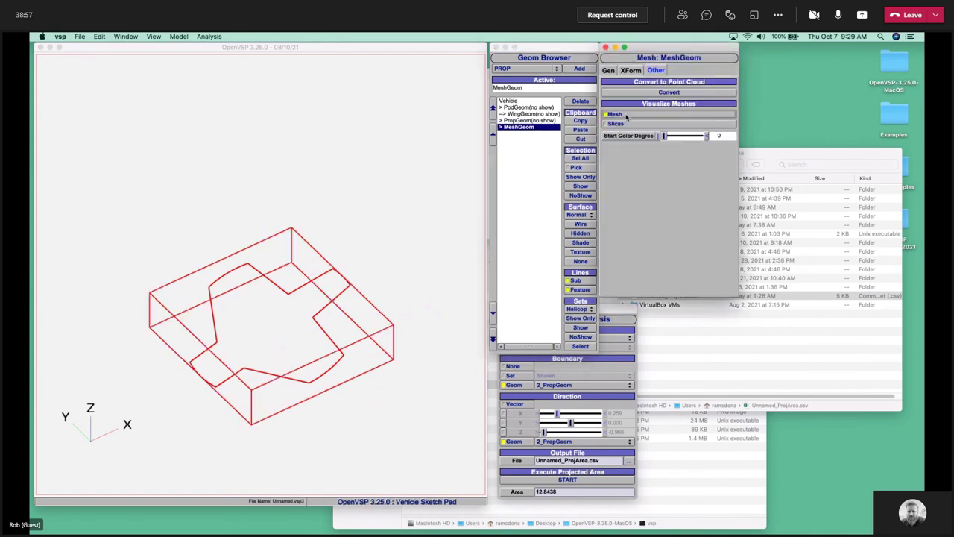
{"action": "left_click", "coordinate": [621, 124]}
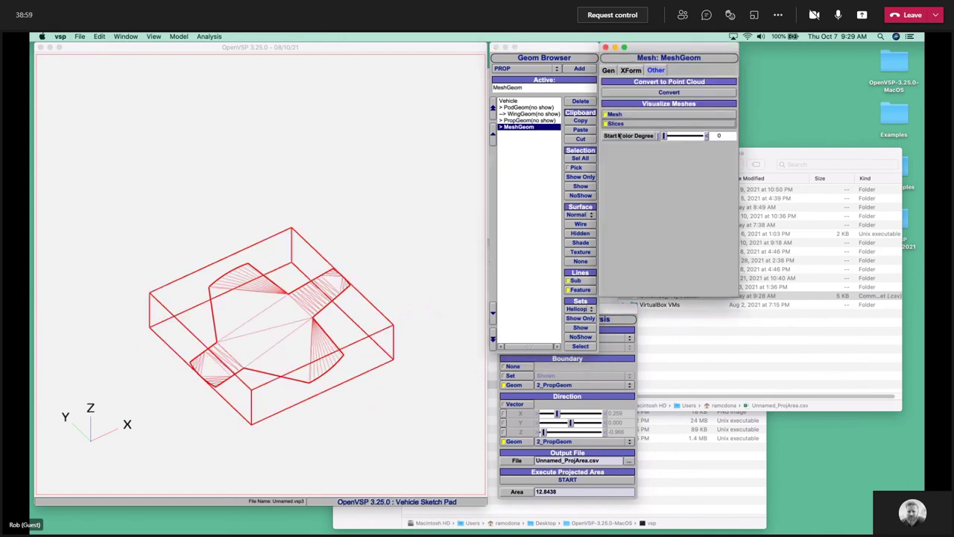
Hide the MeshGeom's feature lines, display it shaded, and deselect it to view the filled projected shape.
{"action": "left_click", "coordinate": [577, 289]}
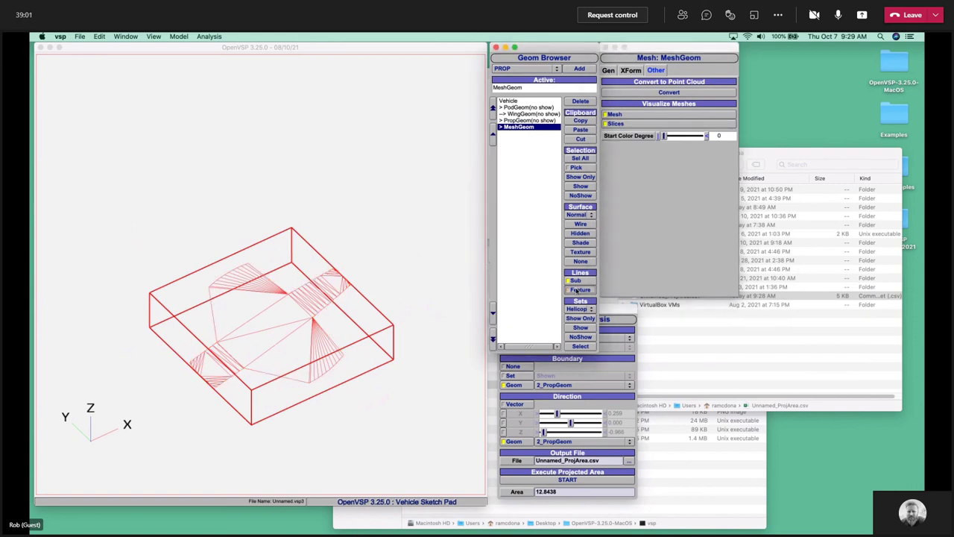
{"action": "left_click", "coordinate": [583, 243]}
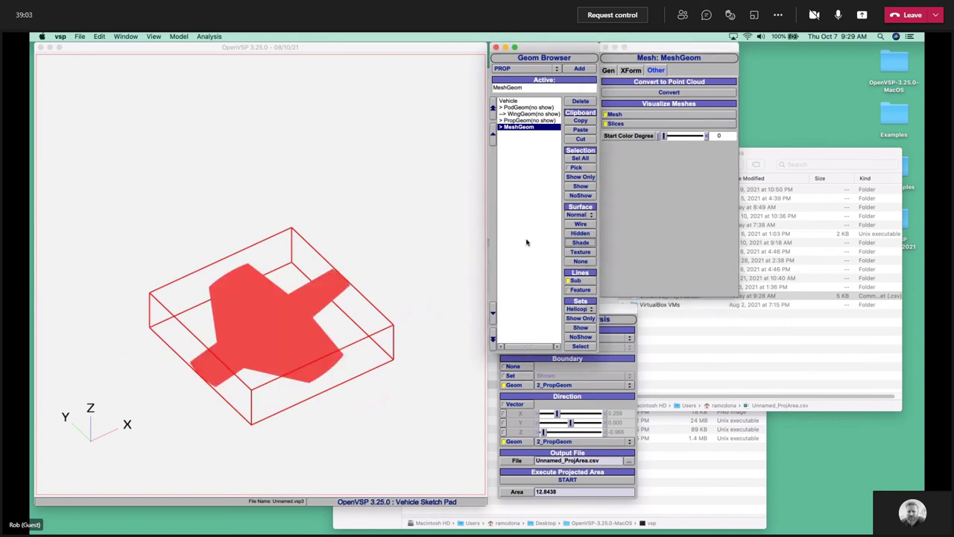
{"action": "left_click", "coordinate": [526, 242]}
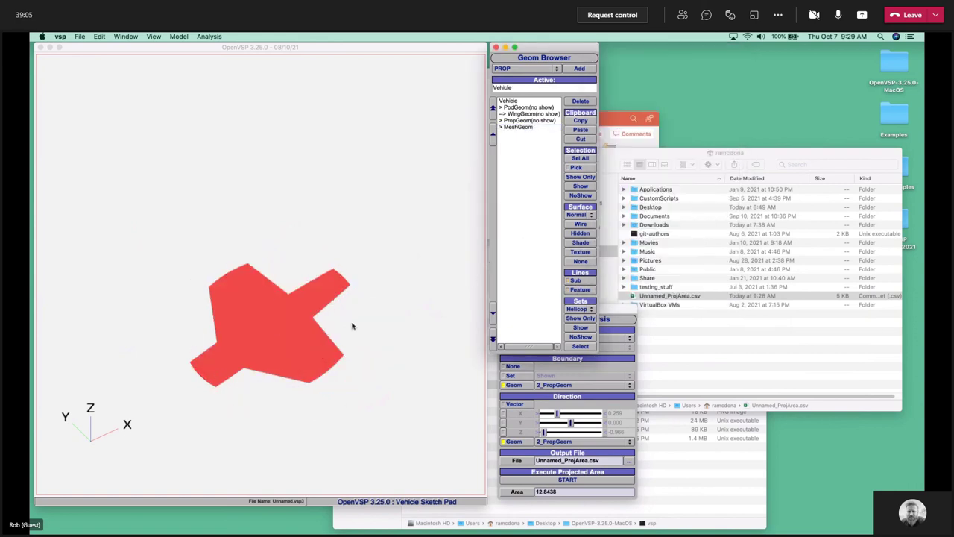
{"action": "left_click_drag", "start_coordinate": [246, 397], "coordinate": [249, 464]}
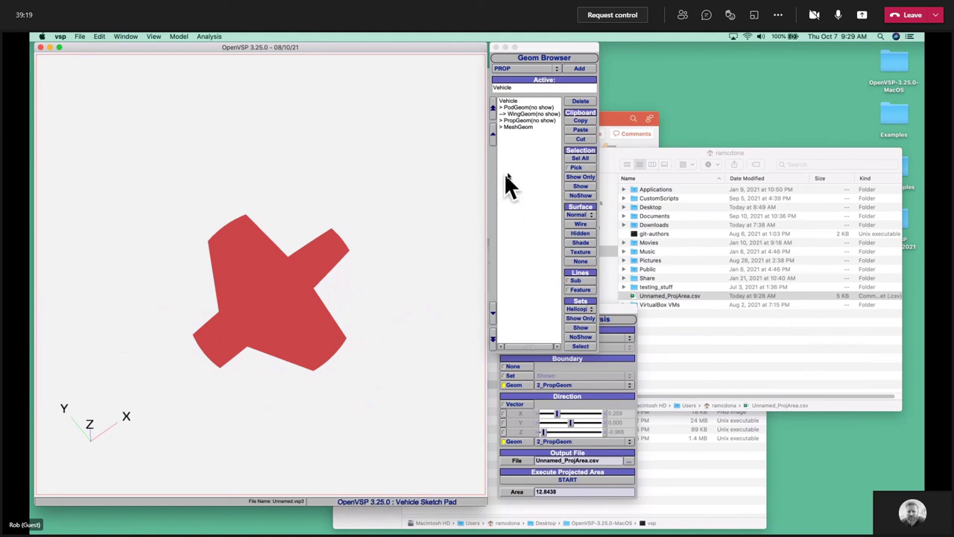
Try different start colors on the MeshGeom, finishing with Start Color Degree at 355.
{"action": "left_click", "coordinate": [539, 127]}
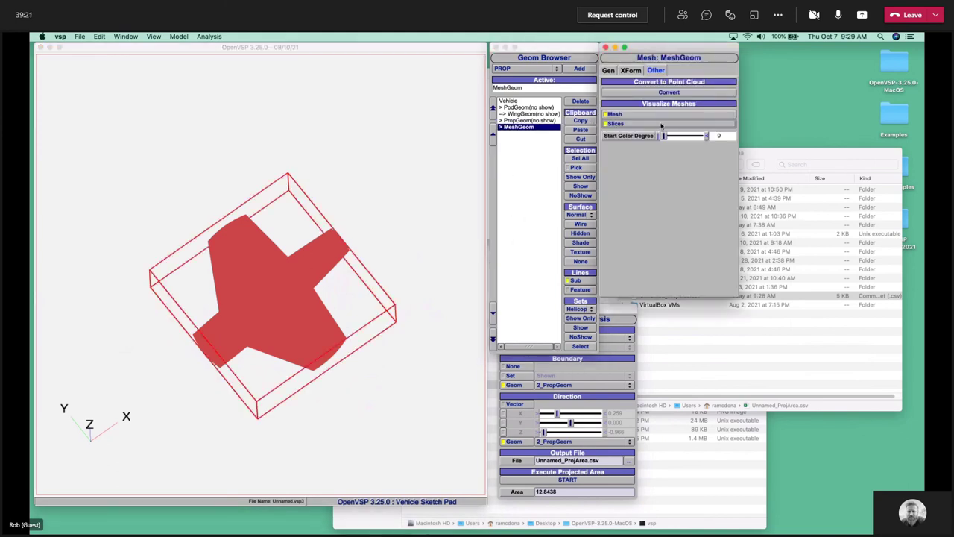
{"action": "left_click_drag", "start_coordinate": [663, 136], "coordinate": [628, 142]}
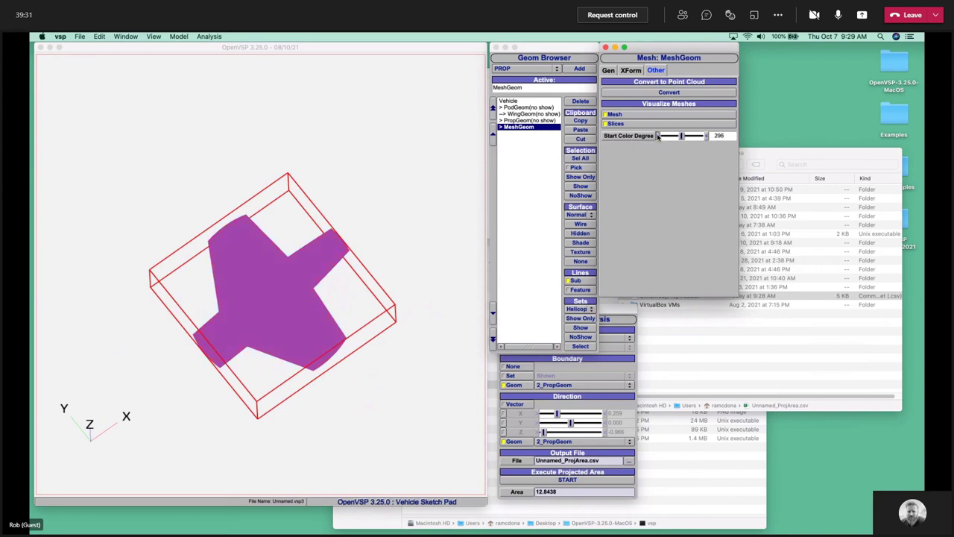
{"action": "mouse_move", "coordinate": [684, 136]}
{"action": "left_mouse_down"}
{"action": "mouse_move", "coordinate": [646, 136]}
{"action": "mouse_move", "coordinate": [733, 141]}
{"action": "mouse_move", "coordinate": [665, 140]}
{"action": "left_mouse_up"}
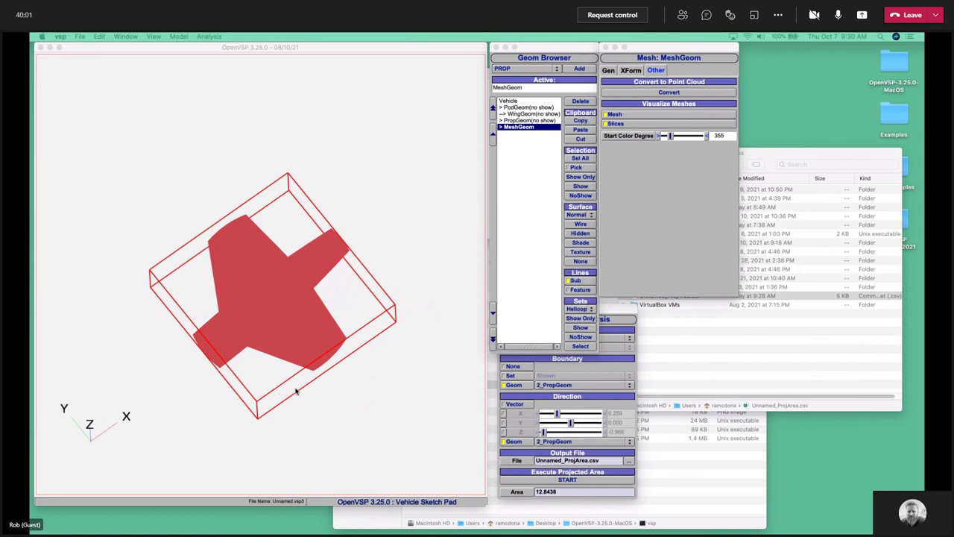
{"action": "left_click", "coordinate": [316, 365]}
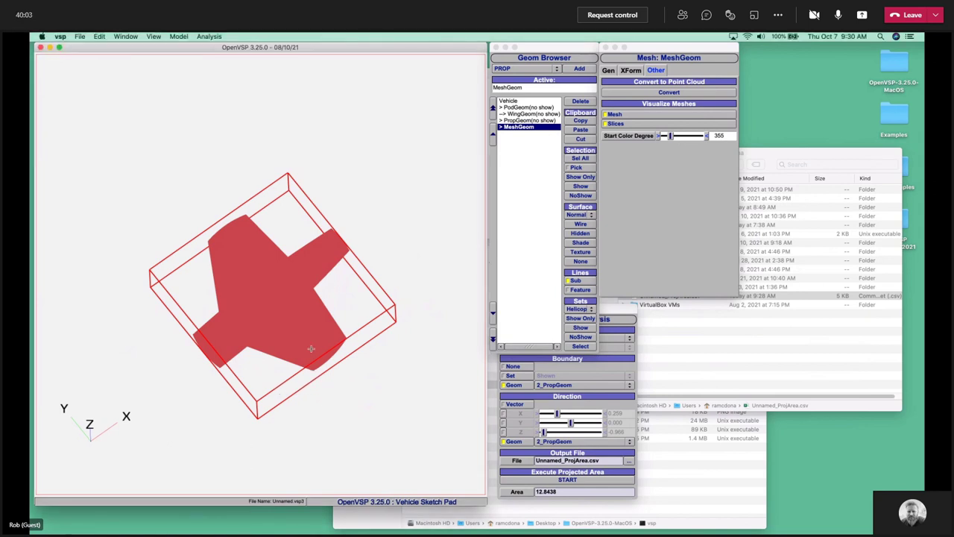